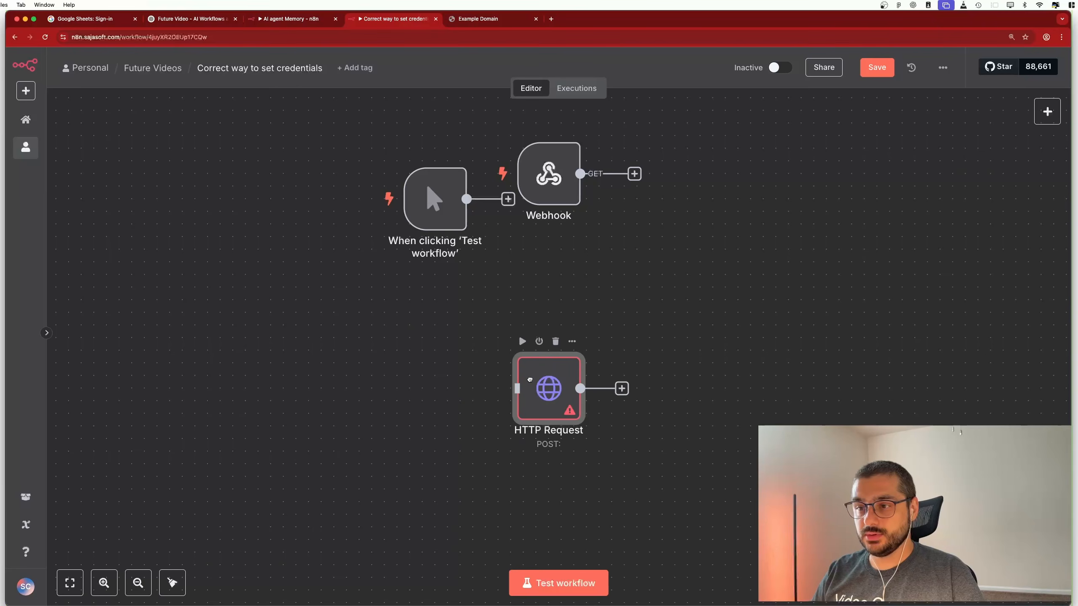
# Turn on Send Headers in the HTTP Request node and add an Authorization header with a hard-coded Bearer token value
pyautogui.doubleClick(547, 323)
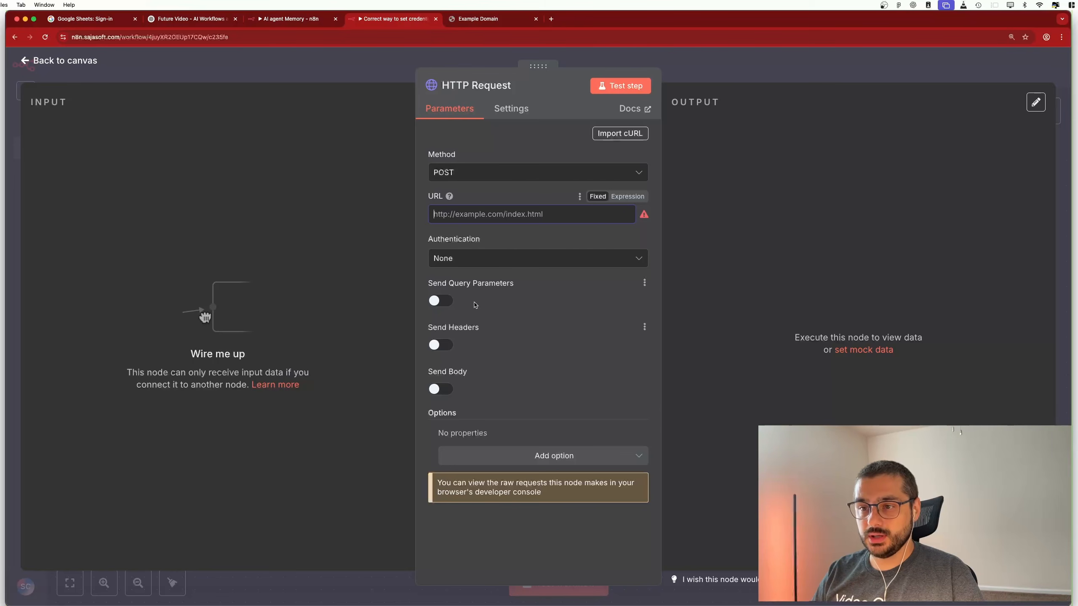
pyautogui.click(443, 347)
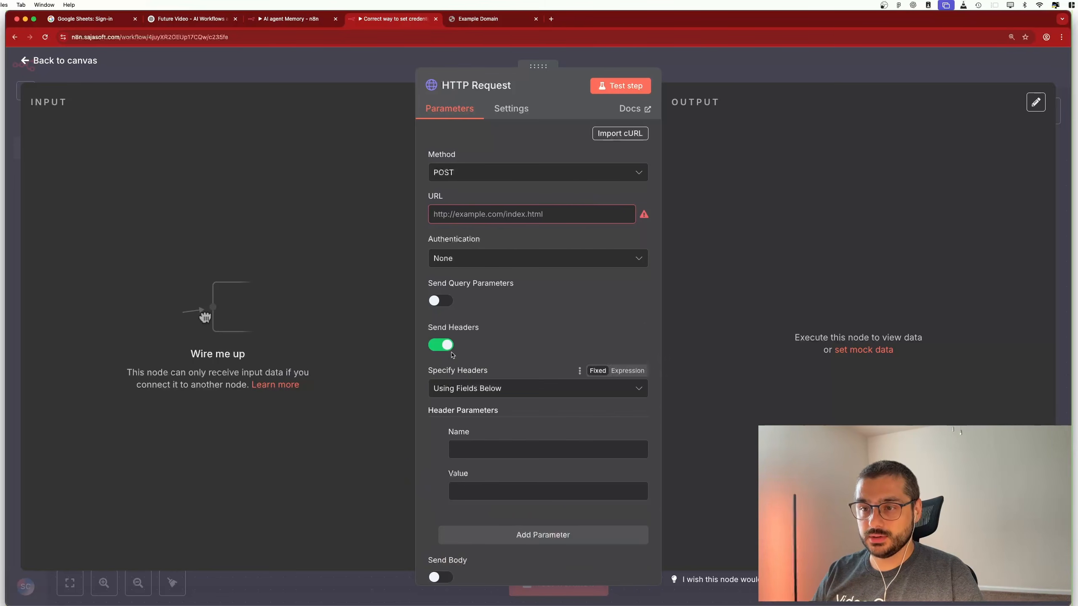
pyautogui.click(474, 448)
pyautogui.write('Authorization')
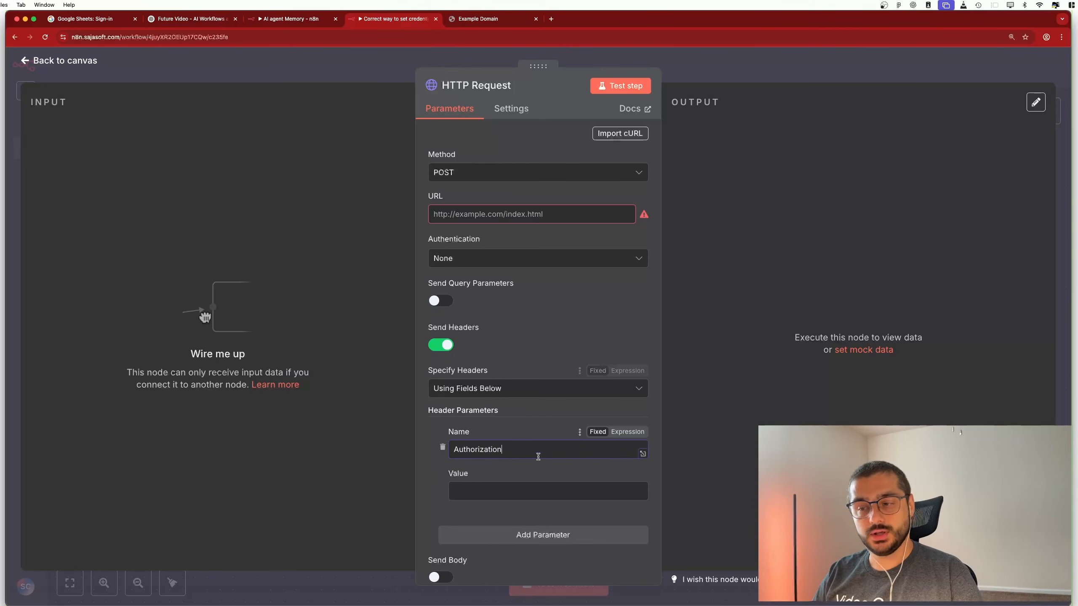
pyautogui.click(534, 492)
pyautogui.write('Be')
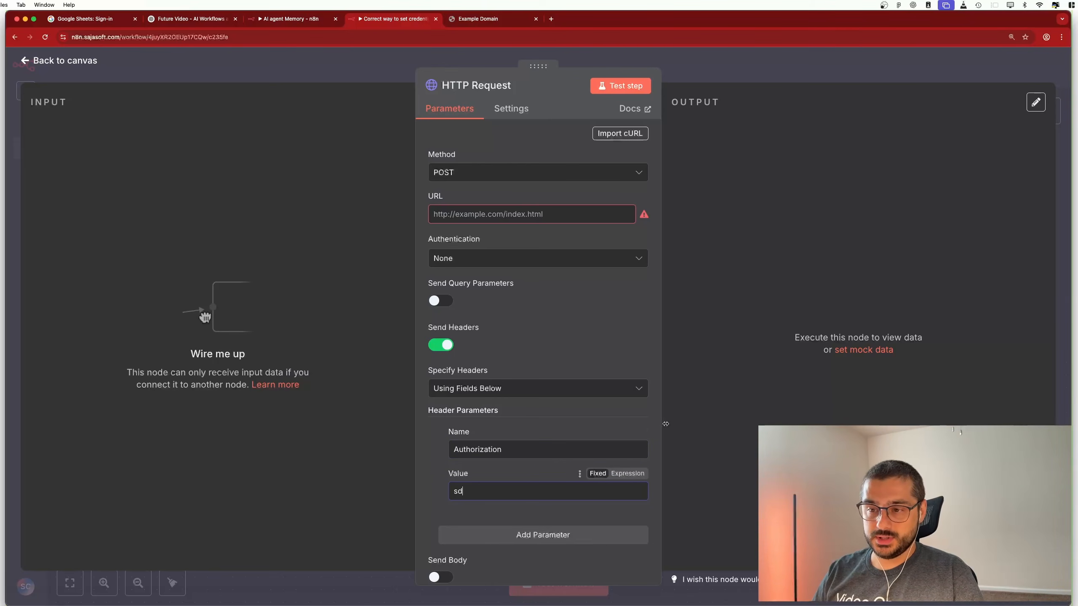
pyautogui.write('arer ')
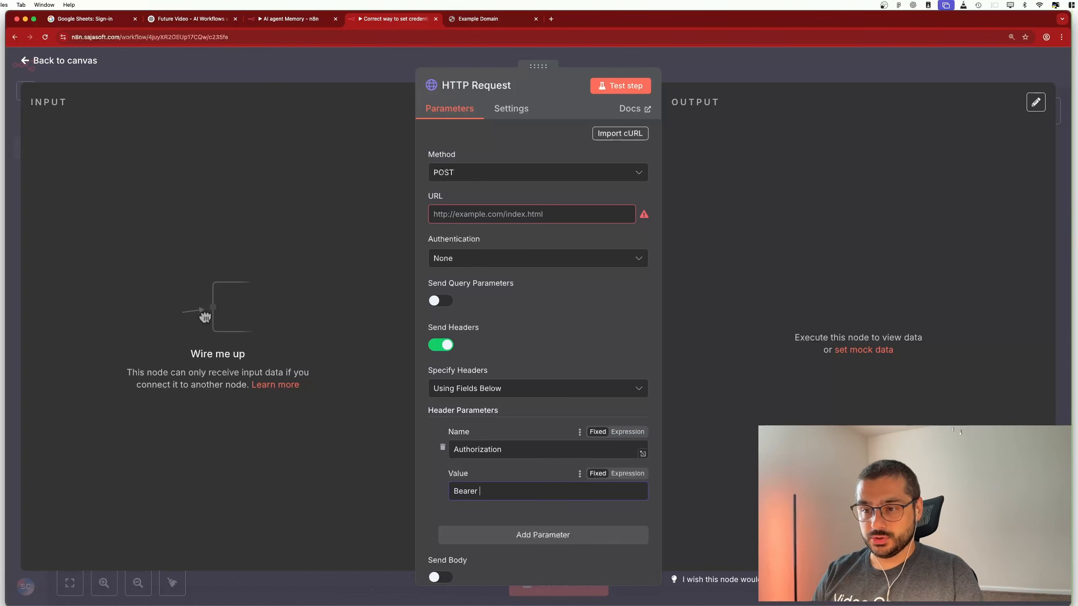
pyautogui.write('saldfjadksfhadljkhfdlhfldjhfjlsdhgfjlshgljskfdg')
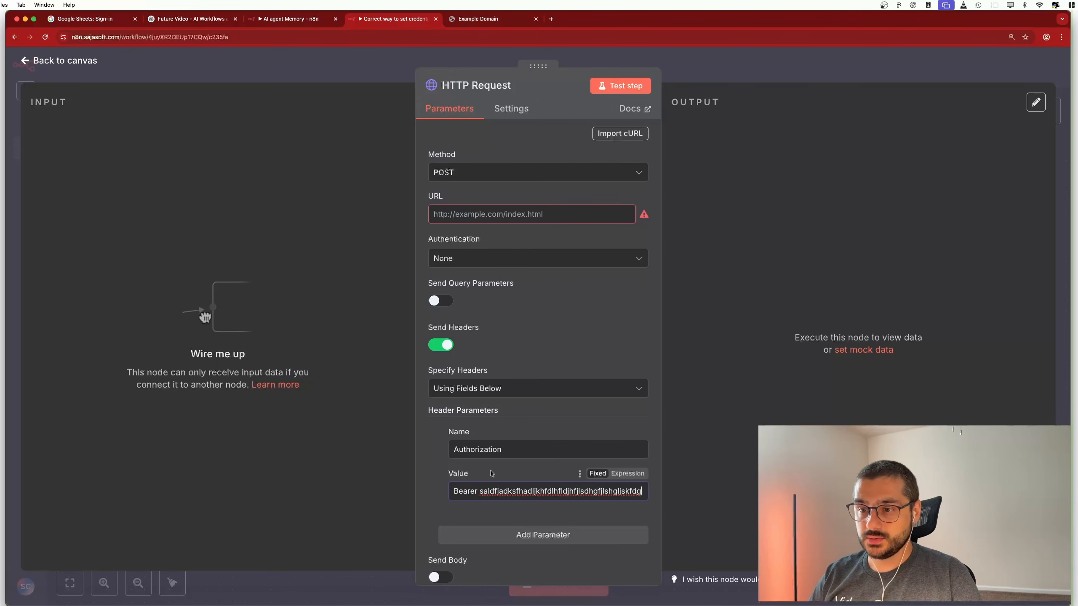
pyautogui.click(481, 259)
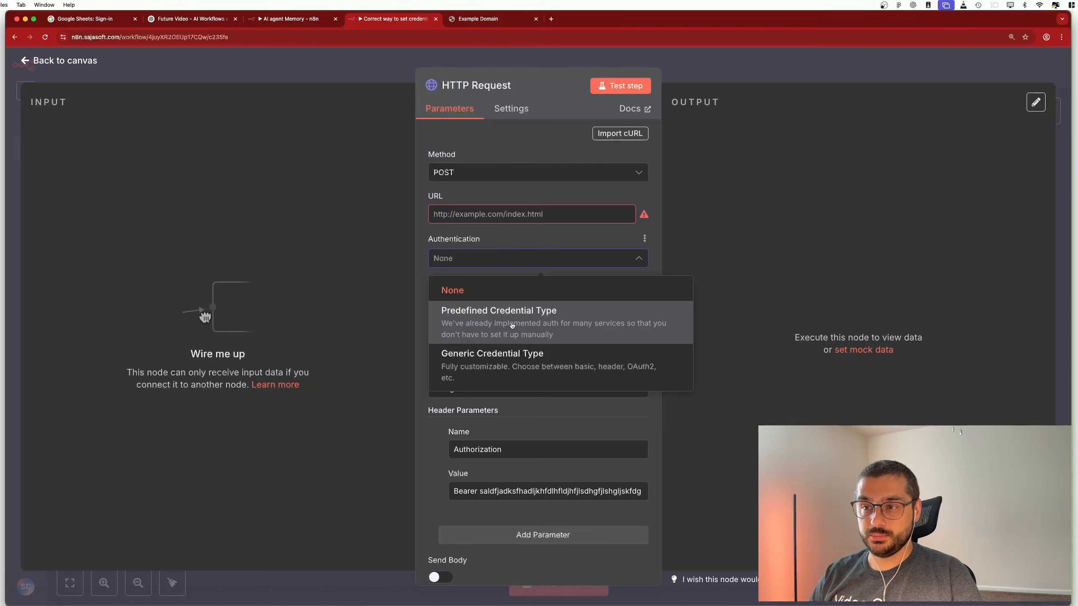
# Set authentication to Predefined Credential Type with OpenAi as the credential type, and check the OpenAi account
pyautogui.click(532, 319)
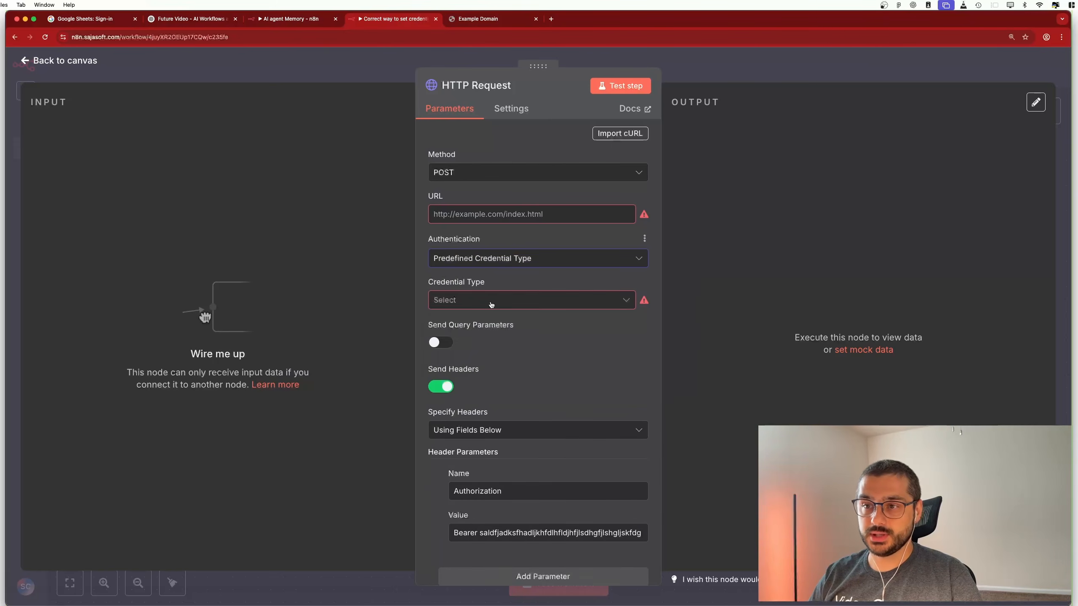
pyautogui.click(492, 300)
pyautogui.scroll(-10, 523, 394)
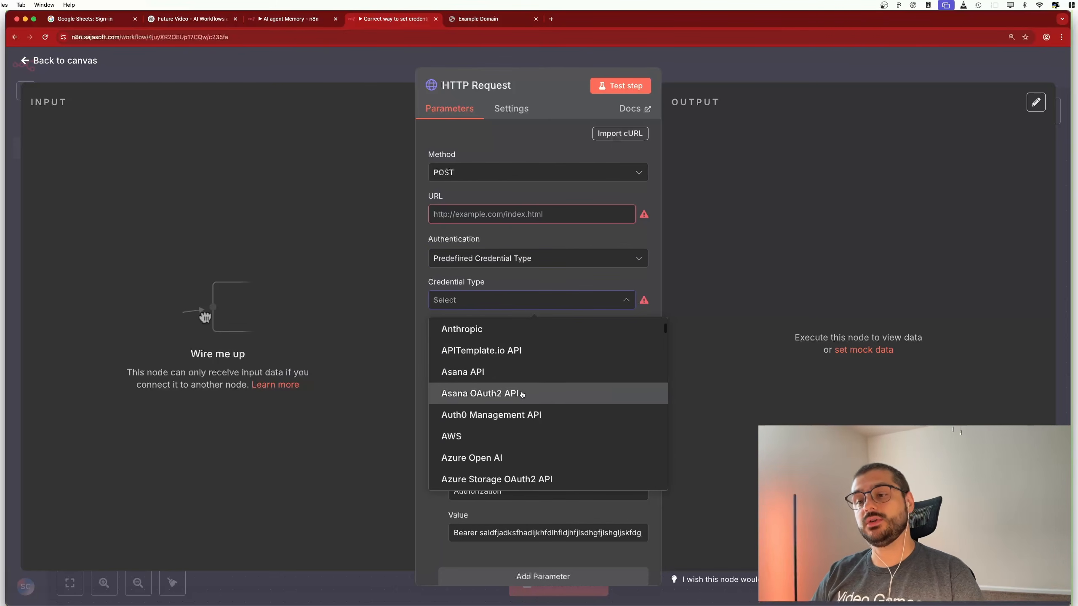
pyautogui.scroll(-5, 522, 394)
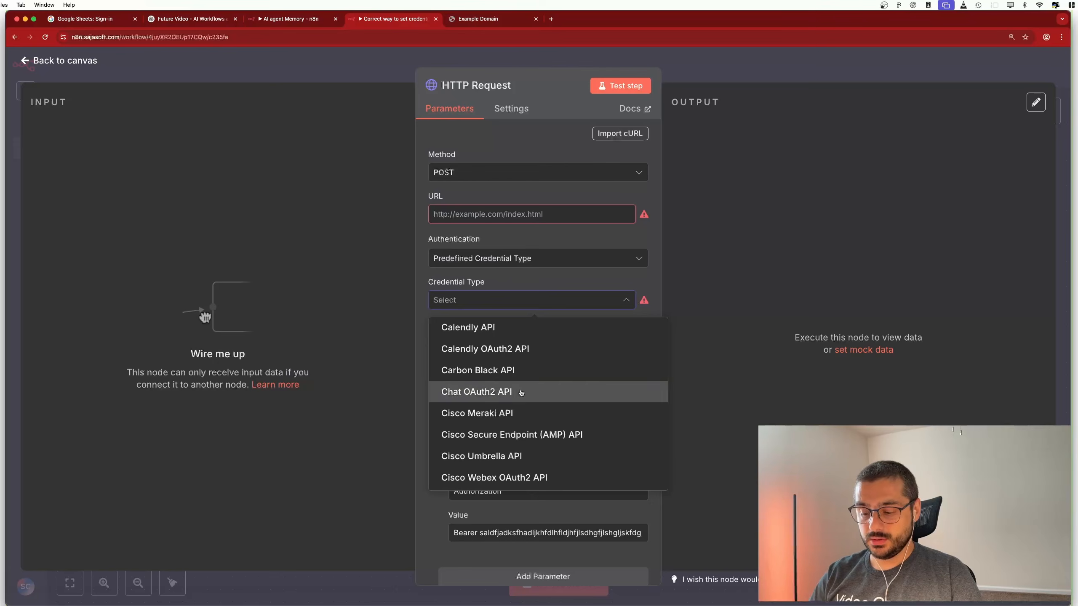
pyautogui.write('ope')
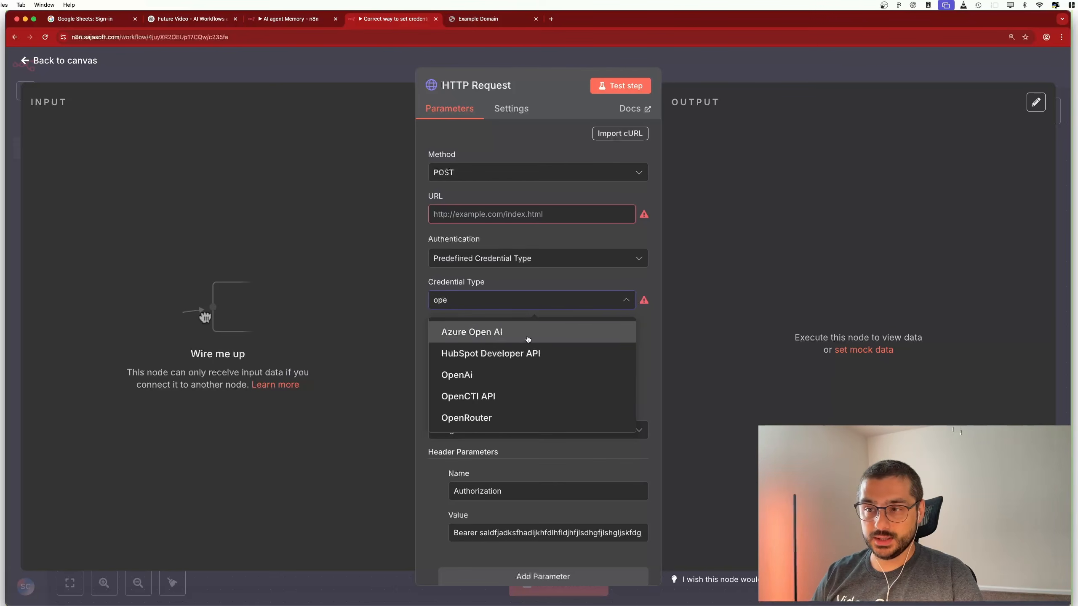
pyautogui.click(479, 380)
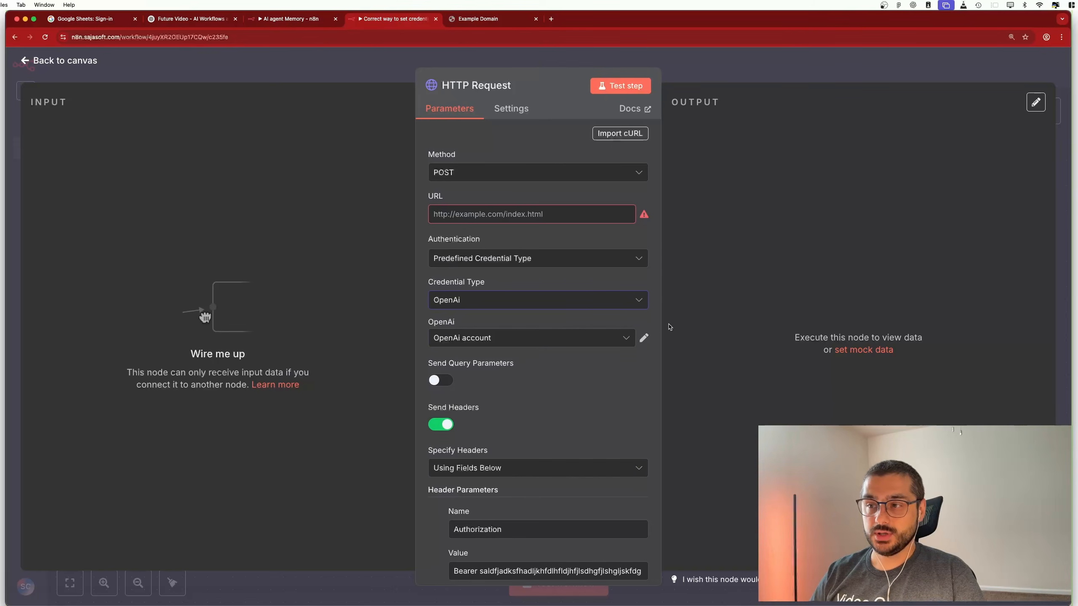
pyautogui.click(627, 339)
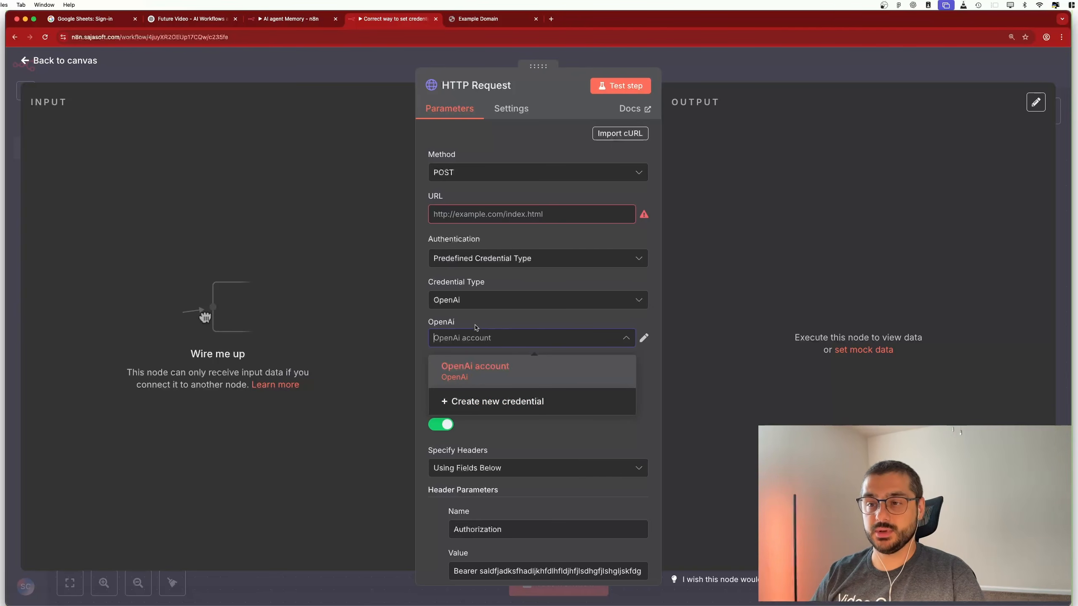
pyautogui.click(492, 260)
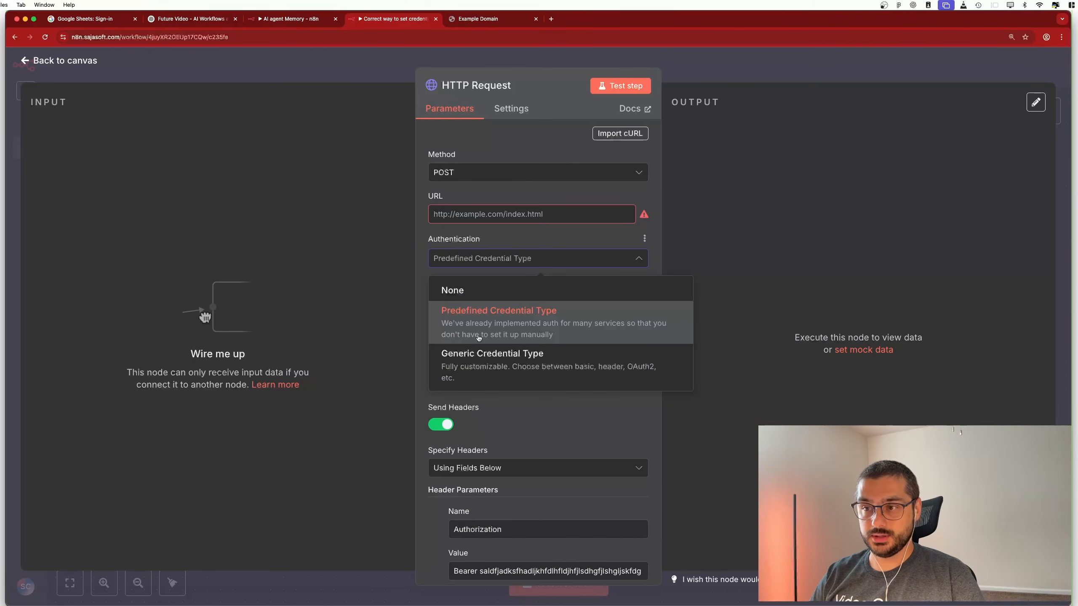
# Switch authentication to Generic Credential Type with Header Auth, and check the saved credentials
pyautogui.click(462, 367)
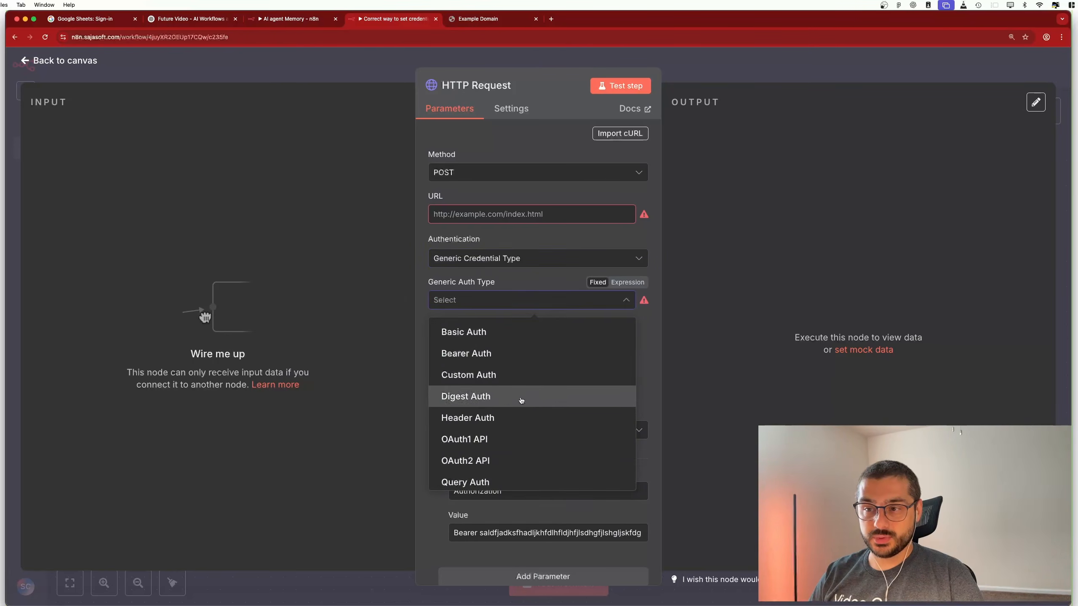
pyautogui.scroll(-1, 487, 455)
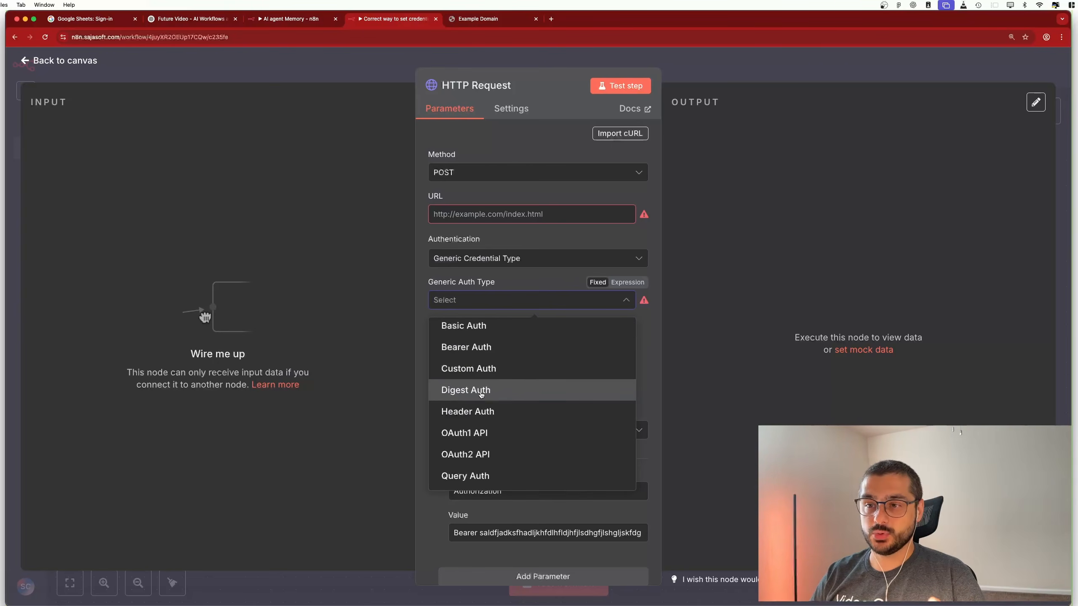
pyautogui.scroll(1, 476, 403)
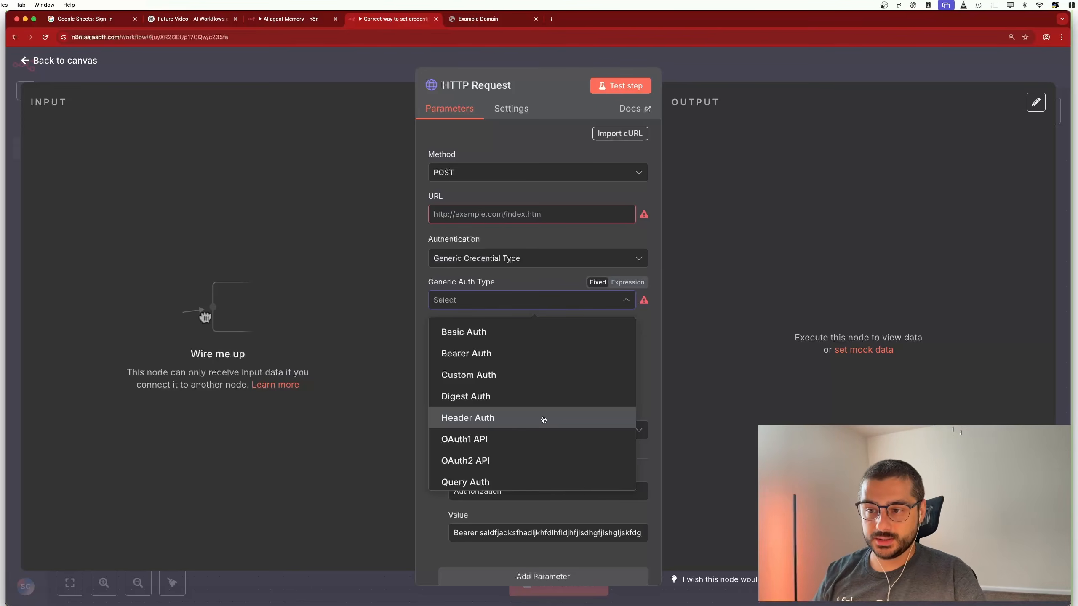
pyautogui.click(543, 418)
pyautogui.click(469, 340)
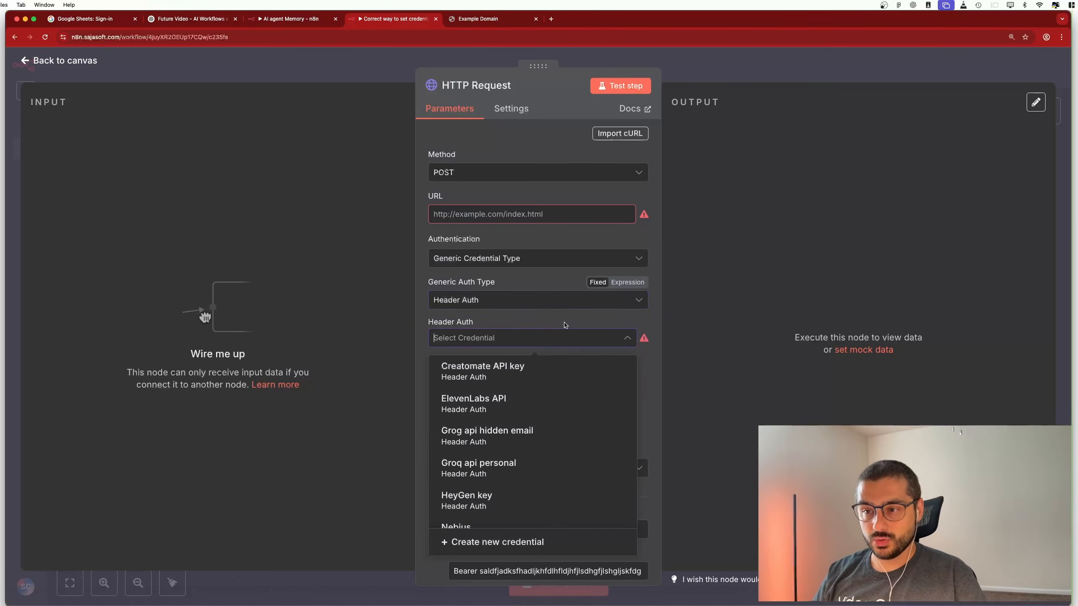
pyautogui.press('Escape')
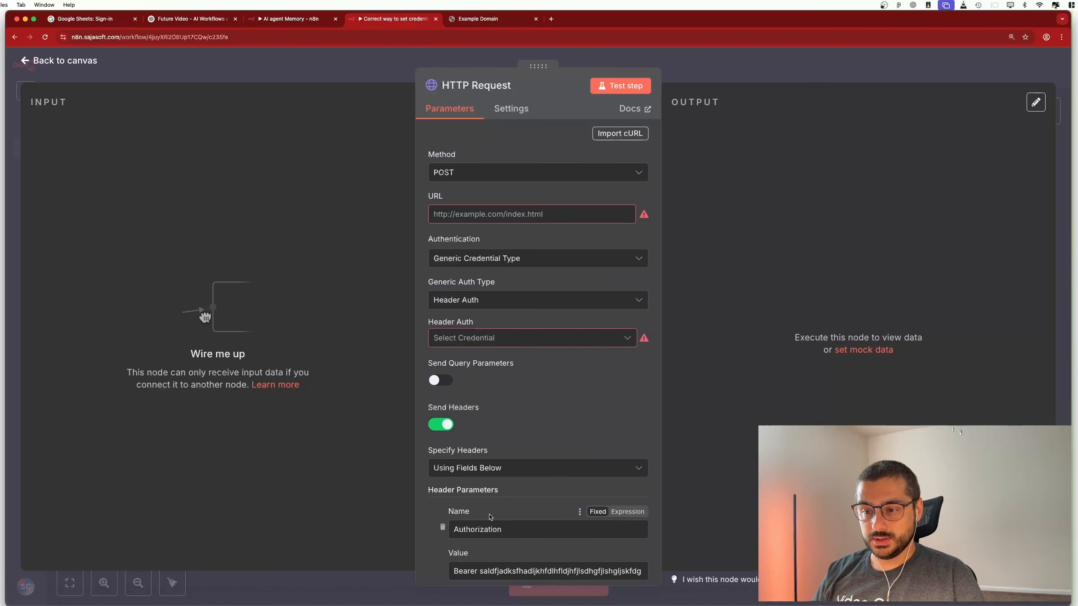
# Select the hard-coded Bearer token value and start creating a new Header Auth credential
pyautogui.scroll(-3, 467, 475)
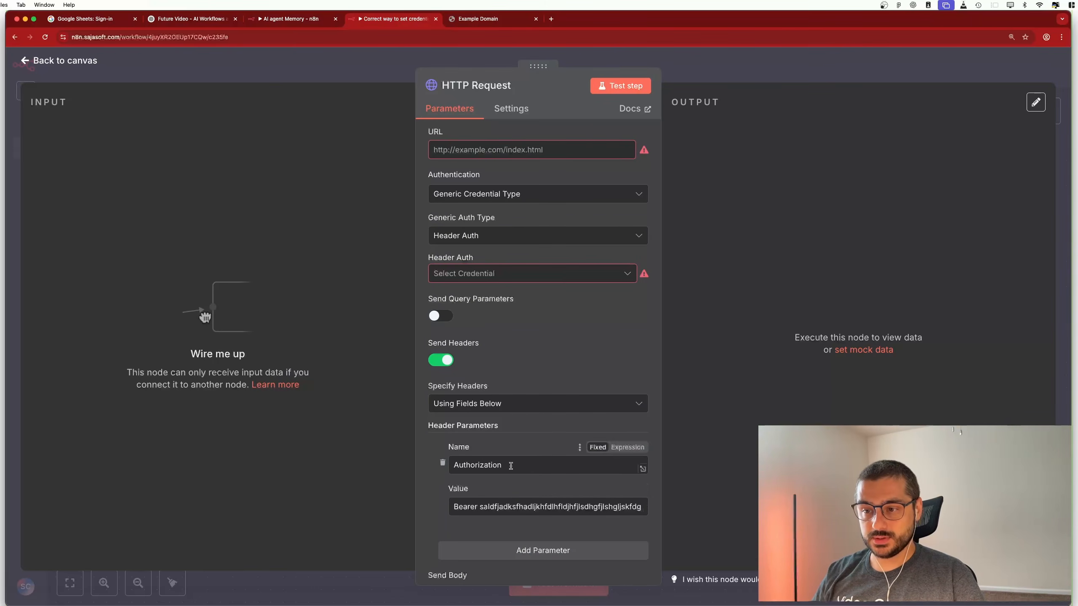
pyautogui.scroll(-1, 512, 465)
pyautogui.click(495, 490)
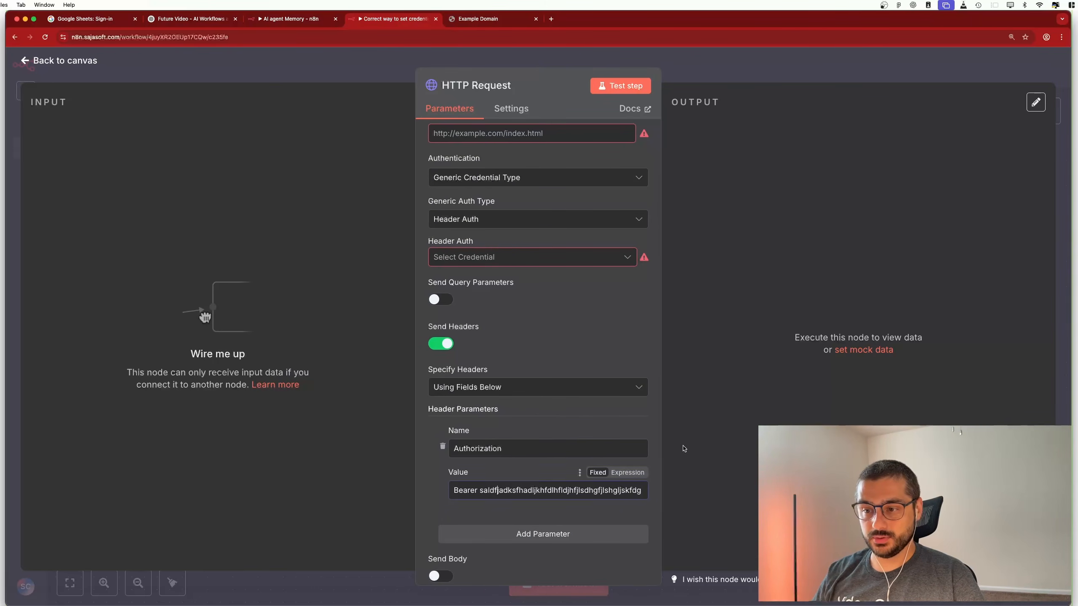
pyautogui.click(485, 256)
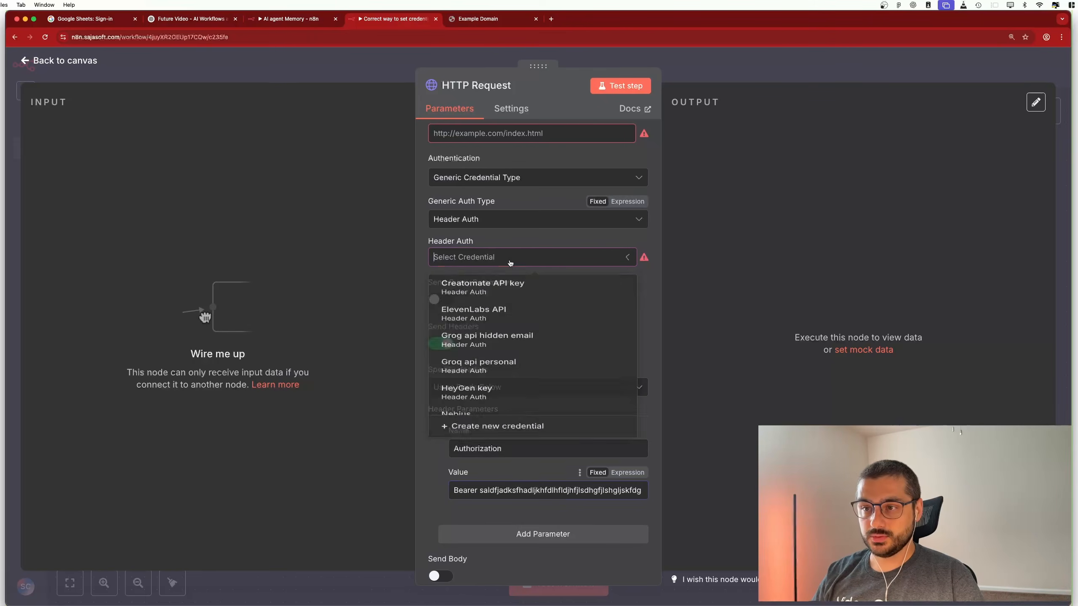
pyautogui.press('Escape')
pyautogui.tripleClick(514, 495)
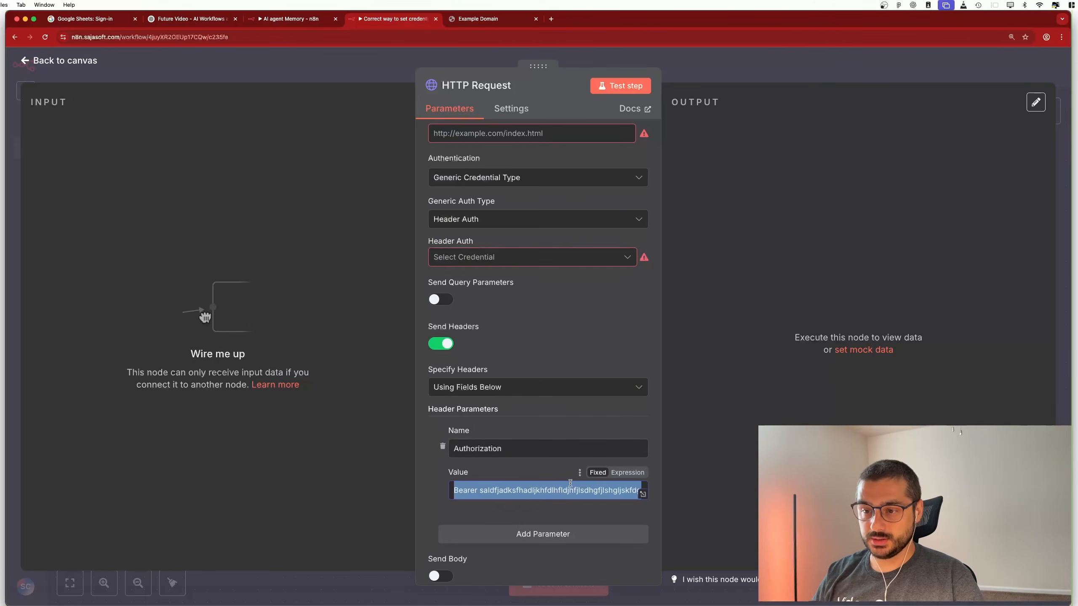
pyautogui.click(586, 260)
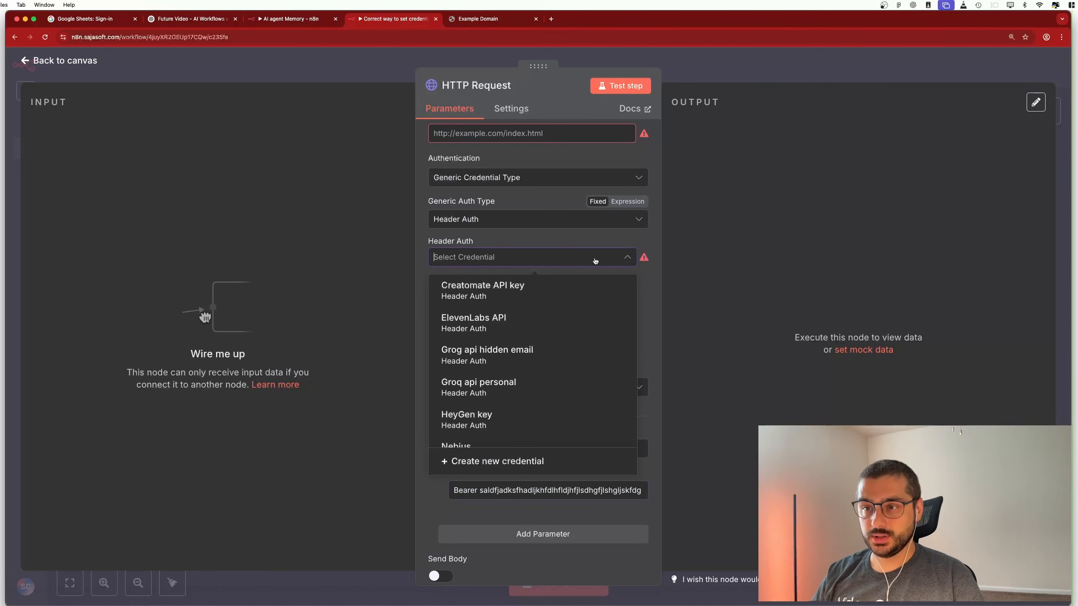
pyautogui.click(492, 468)
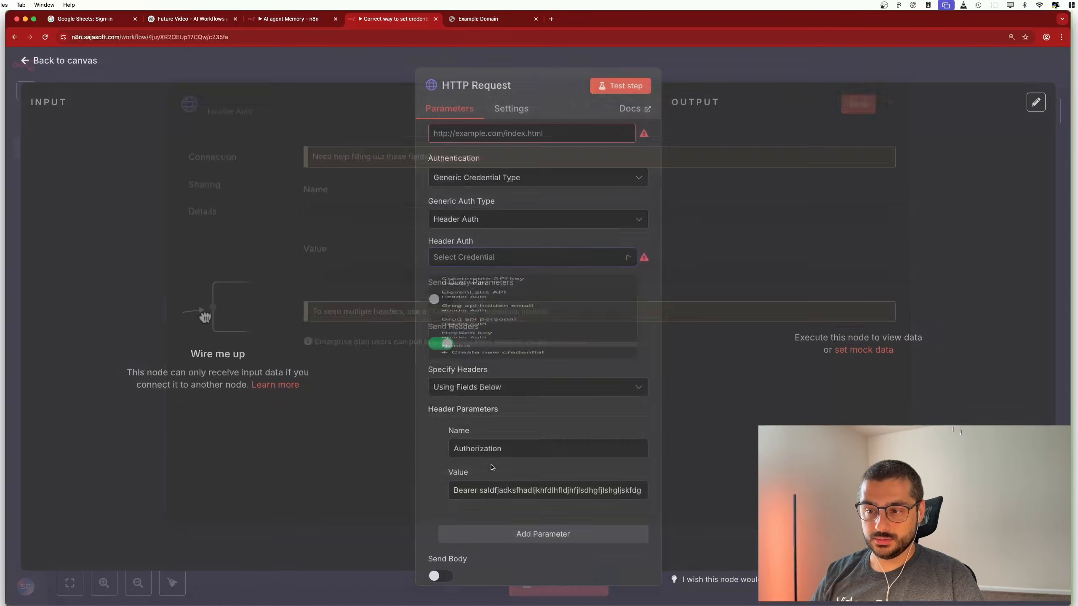
# Rename the new credential to 'Test'
pyautogui.click(250, 115)
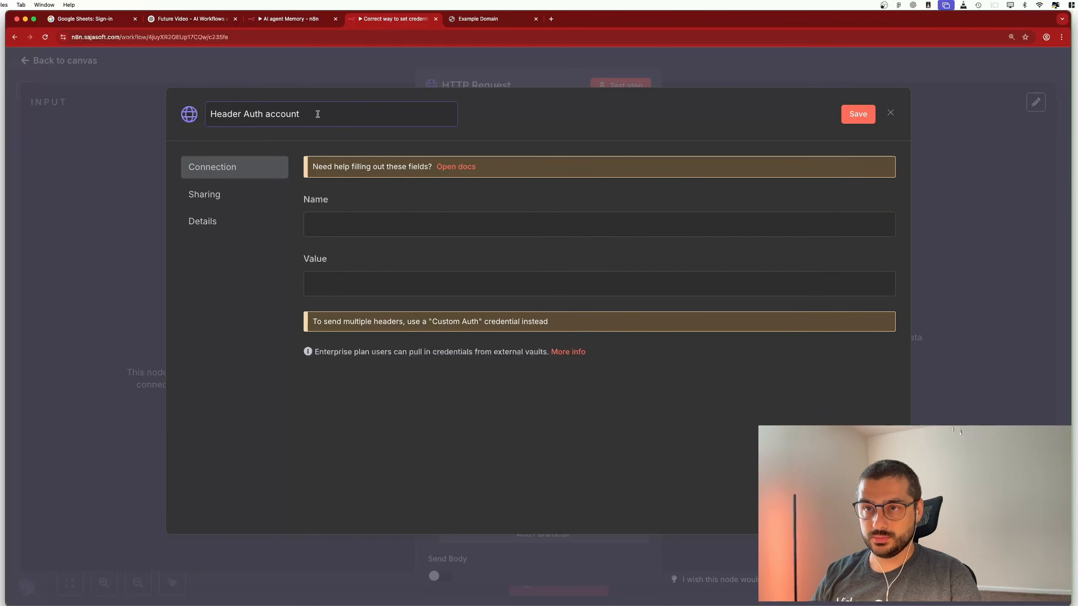
pyautogui.press('super+a')
pyautogui.write('Eyые')
pyautogui.press('super+a')
pyautogui.hotkey('ctrl', 'space')
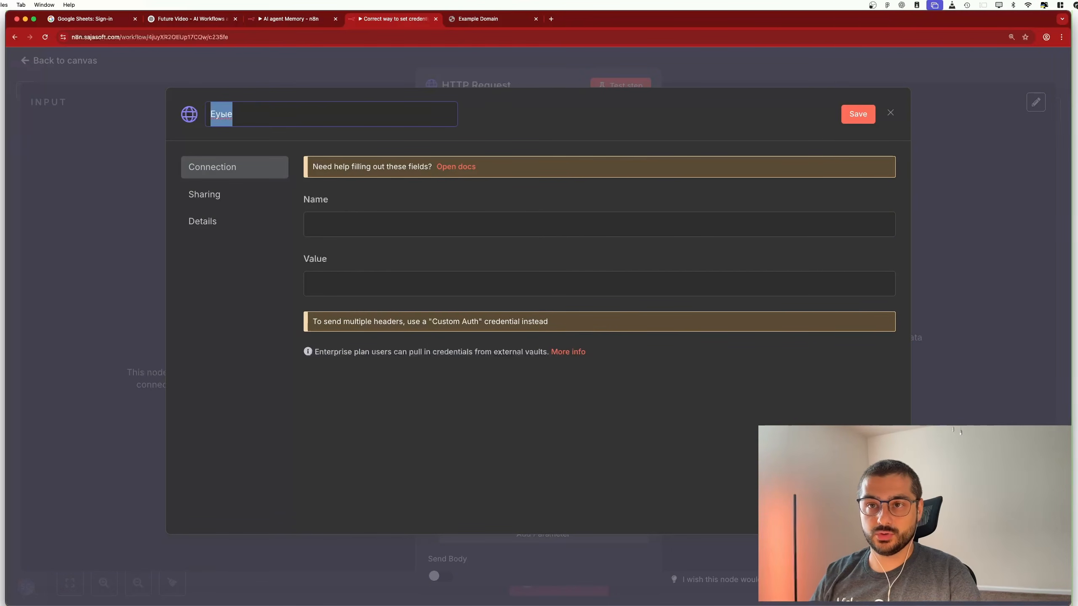
pyautogui.write('Еуіе')
pyautogui.press('super+a')
pyautogui.hotkey('ctrl', 'space')
pyautogui.write('Test')
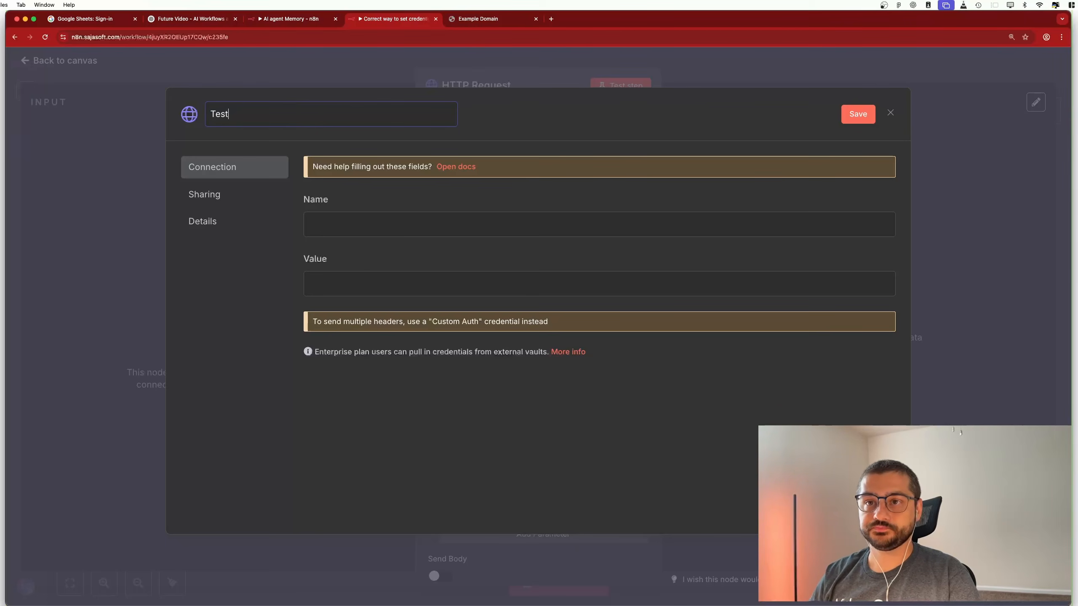
# Paste the token as the value, set the header name to Authorization, and save the credential
pyautogui.click(381, 280)
pyautogui.press('super+v')
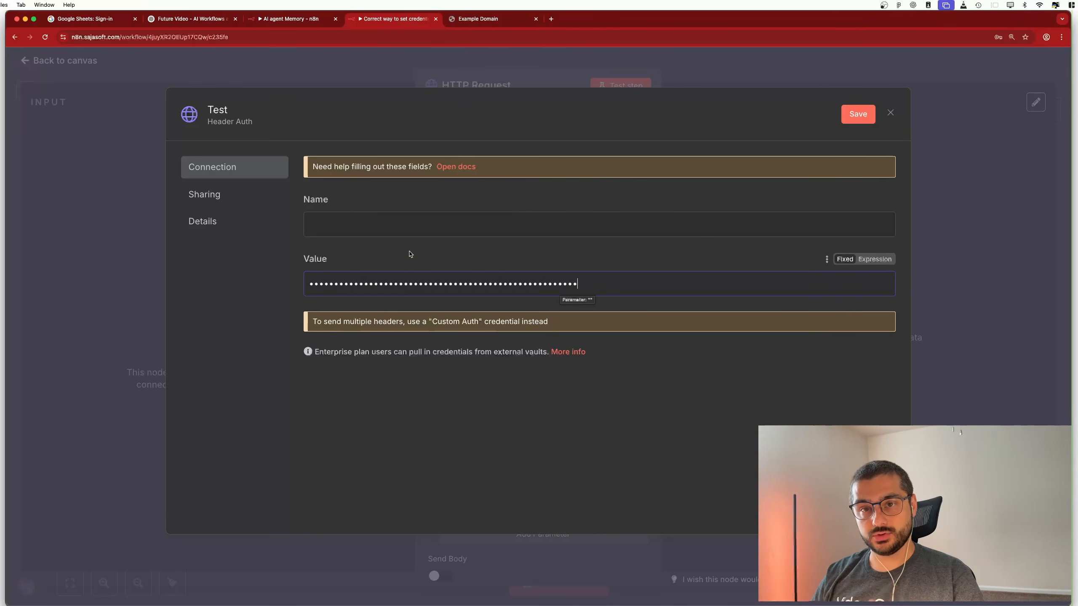
pyautogui.click(373, 229)
pyautogui.press('shift+super+v')
pyautogui.doubleClick(9, 552)
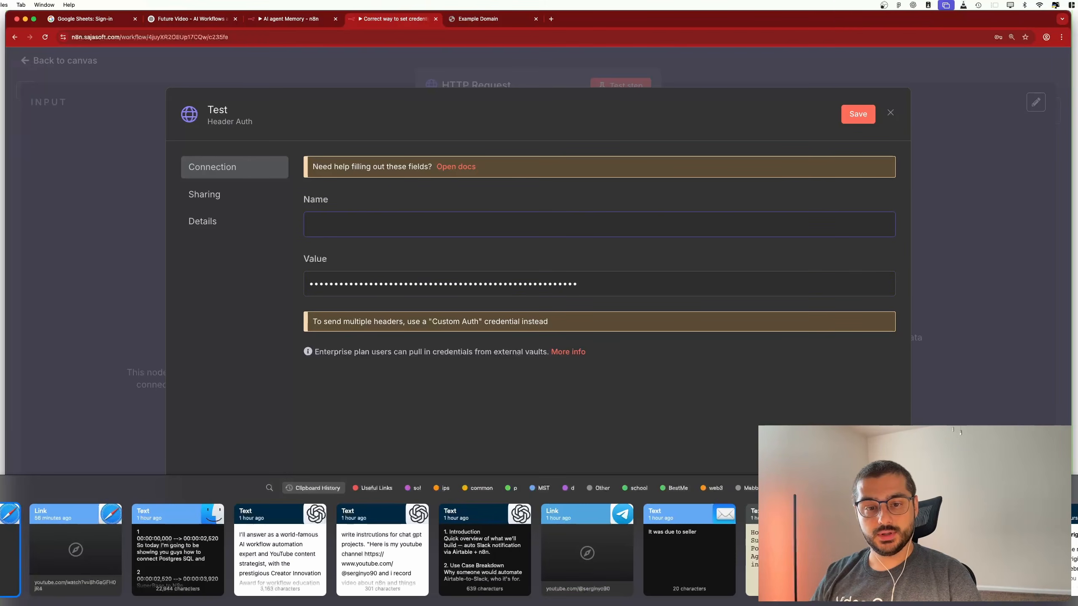
pyautogui.write('Authorization')
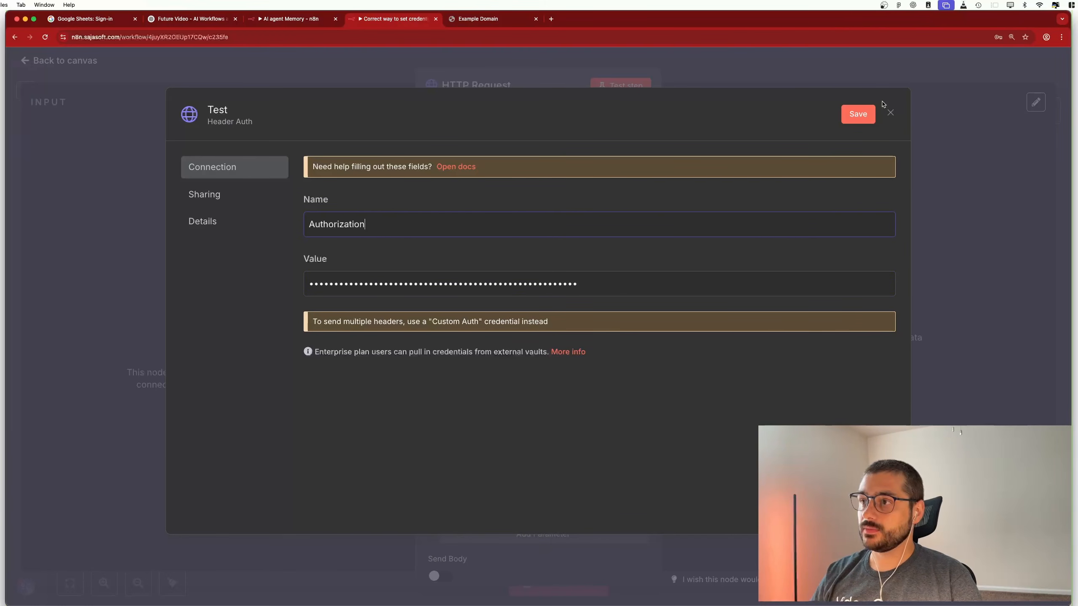
pyautogui.click(858, 114)
pyautogui.click(890, 114)
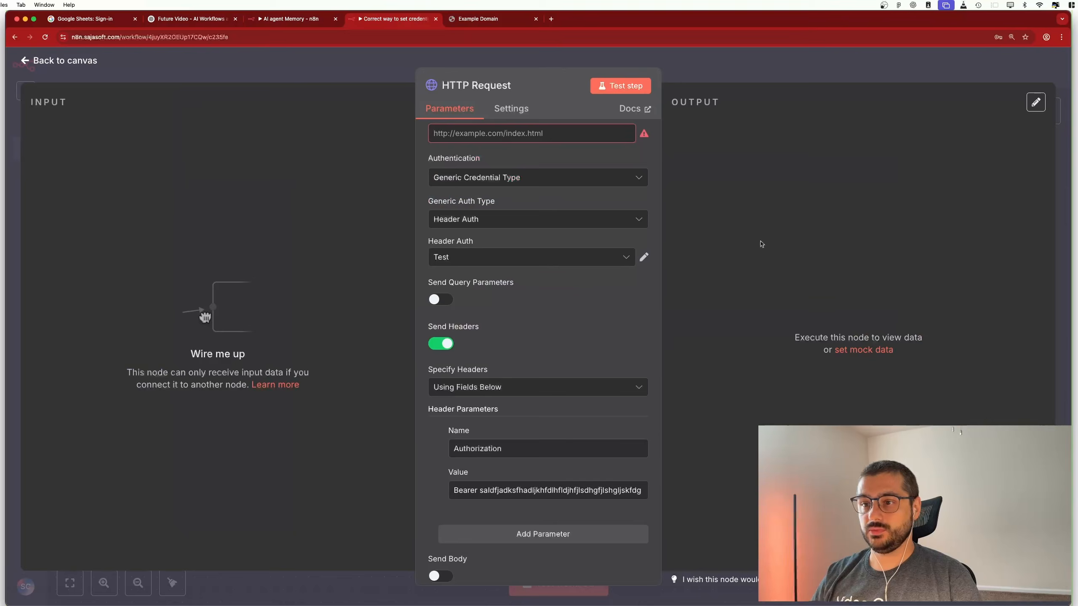
# Keep Test as the Header Auth credential and turn Send Headers off
pyautogui.click(477, 258)
pyautogui.click(476, 259)
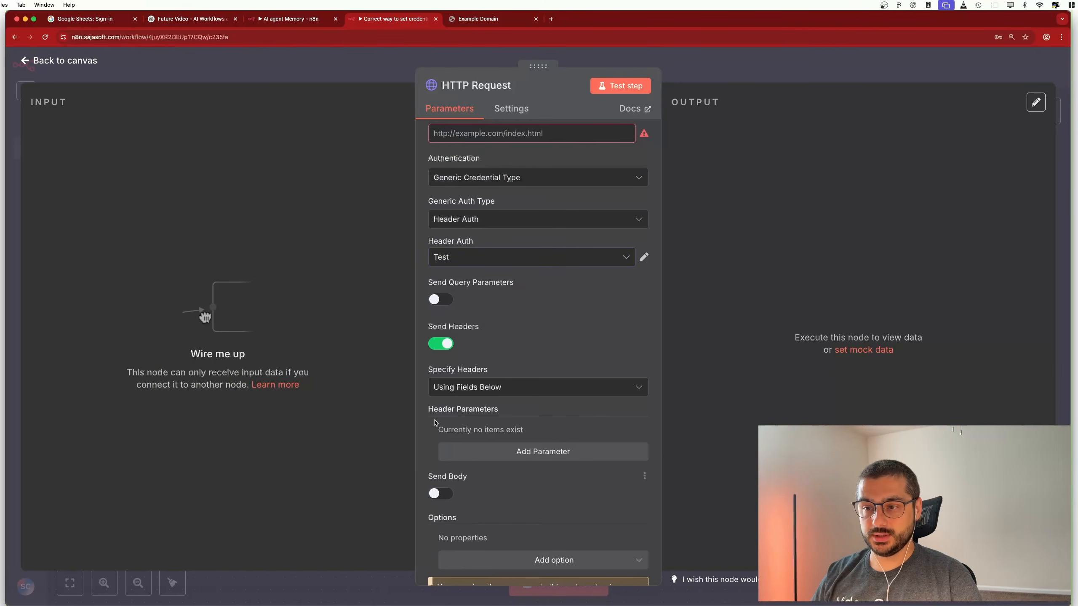
pyautogui.click(440, 344)
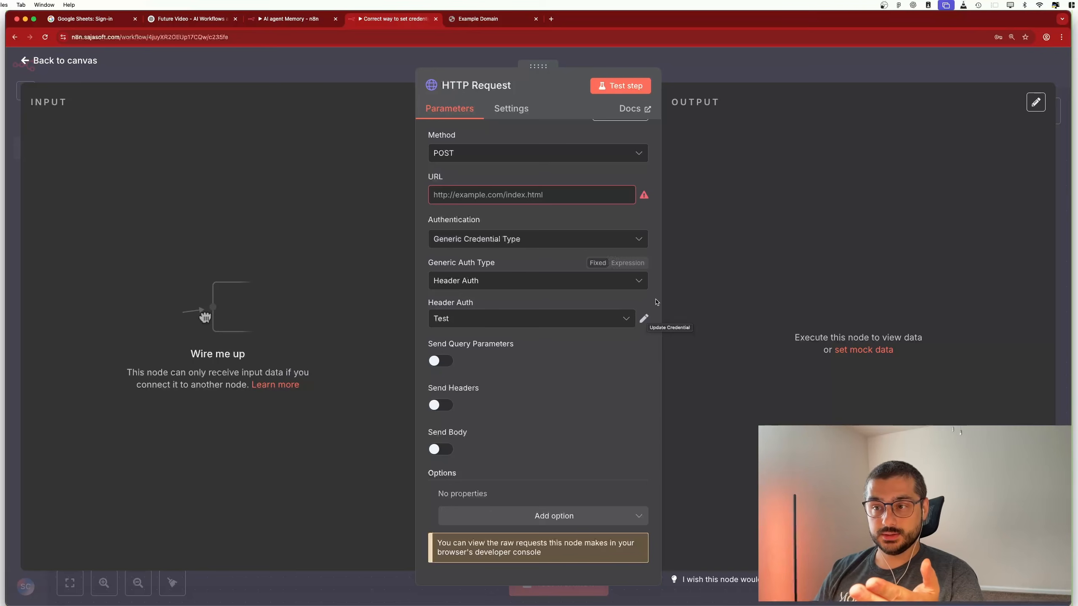
pyautogui.click(489, 320)
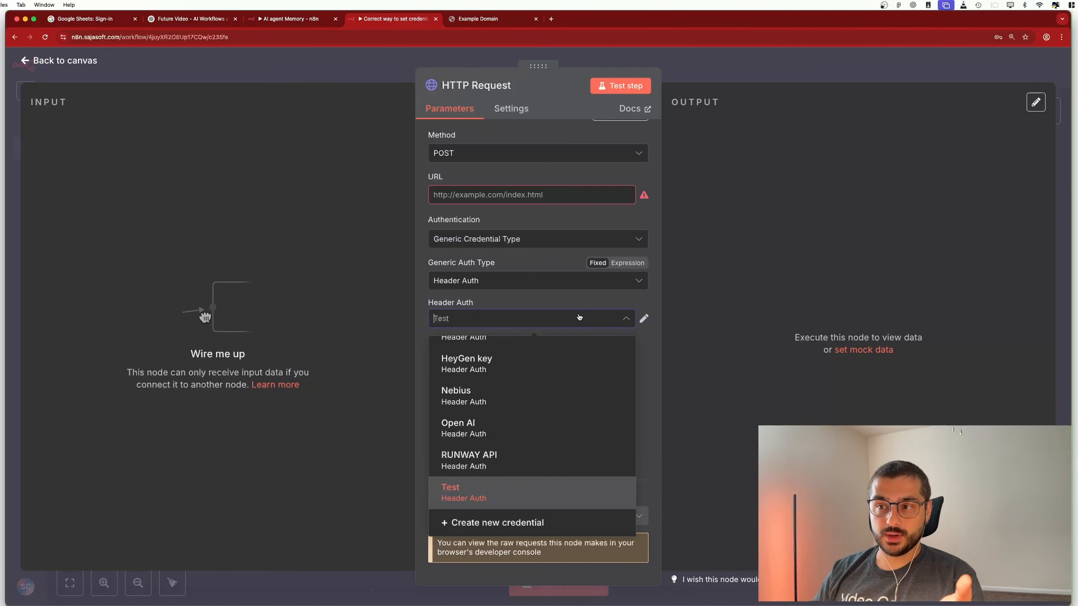
pyautogui.click(644, 319)
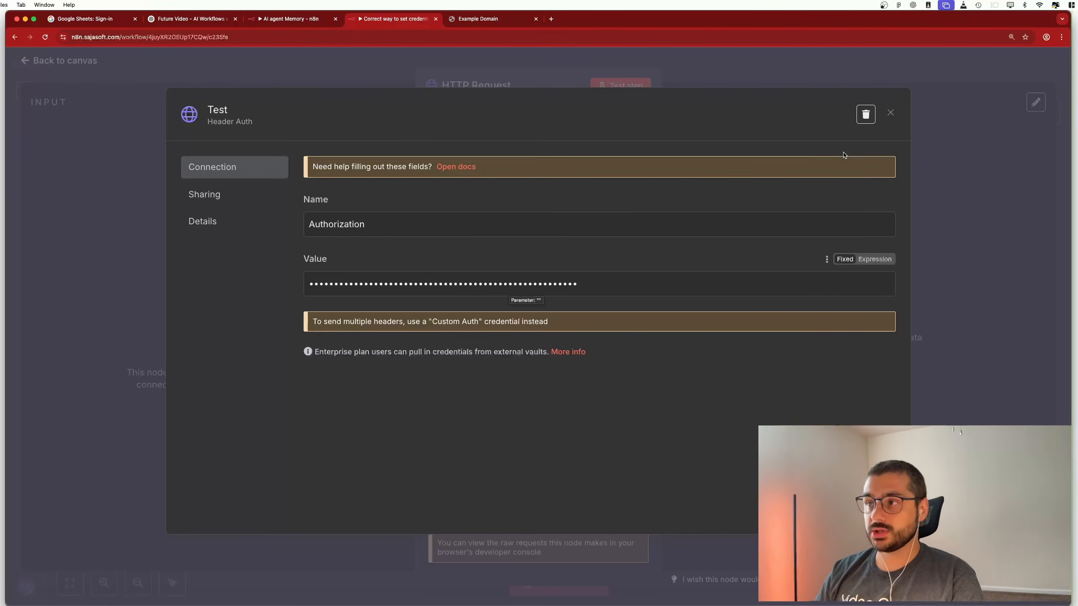
pyautogui.click(891, 112)
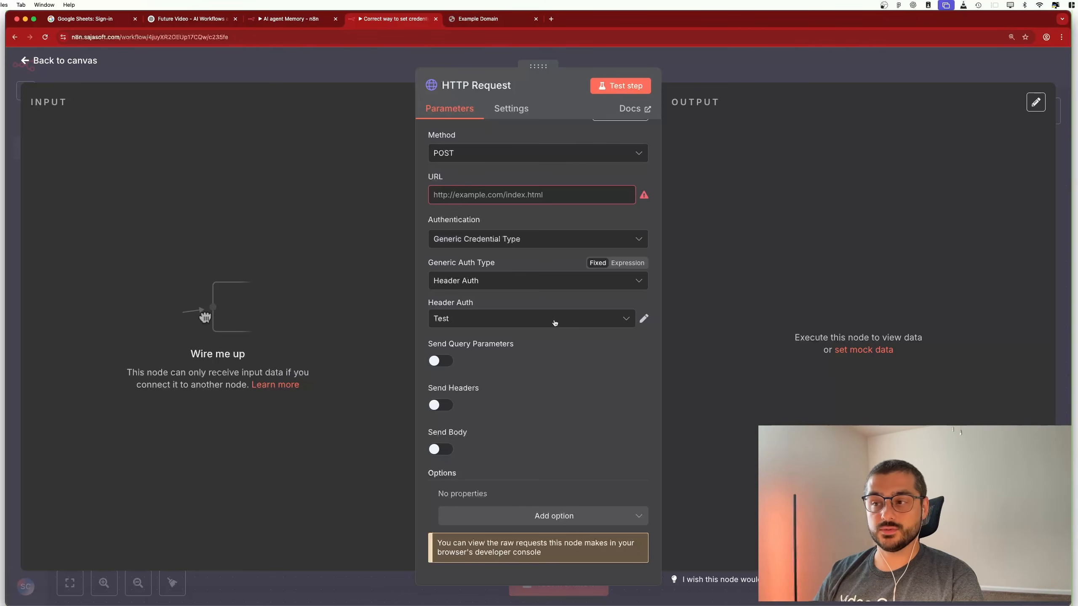
# Reopen the HTTP Request node and turn Send Headers back on
pyautogui.click(70, 61)
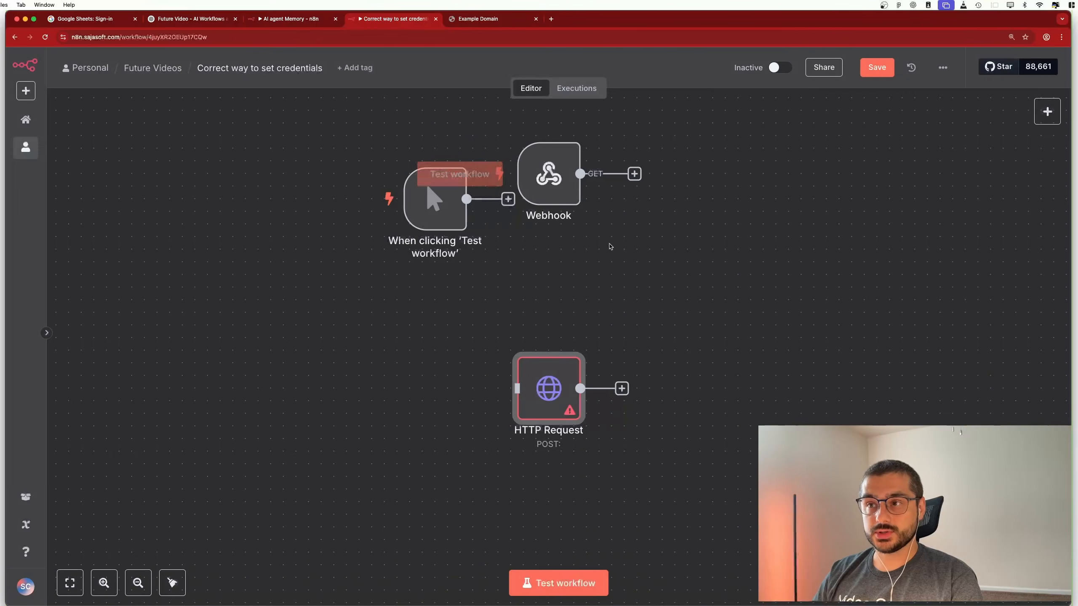
pyautogui.doubleClick(571, 381)
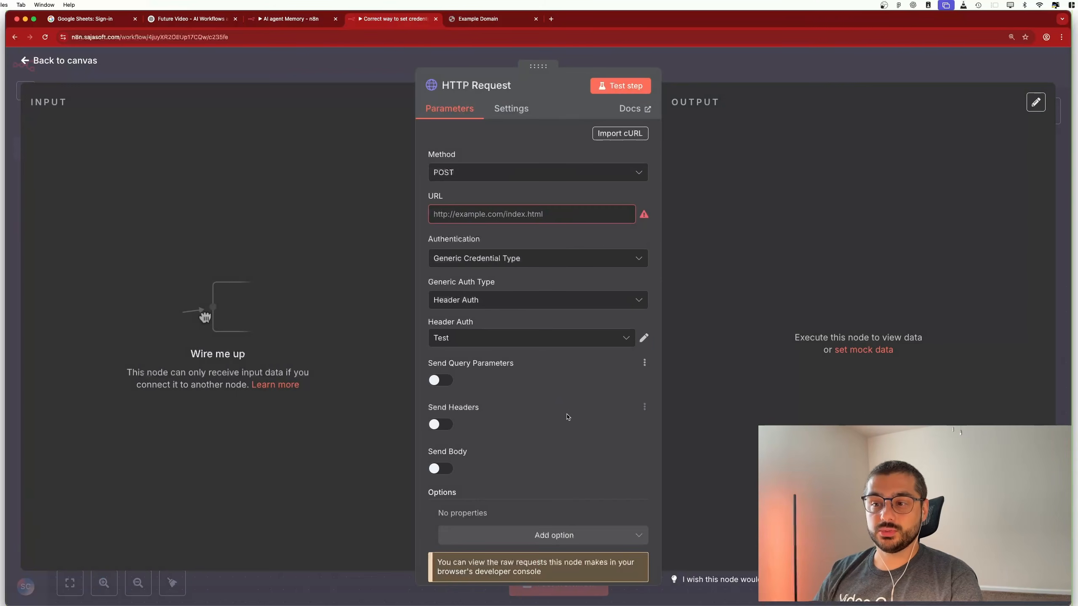
pyautogui.click(437, 424)
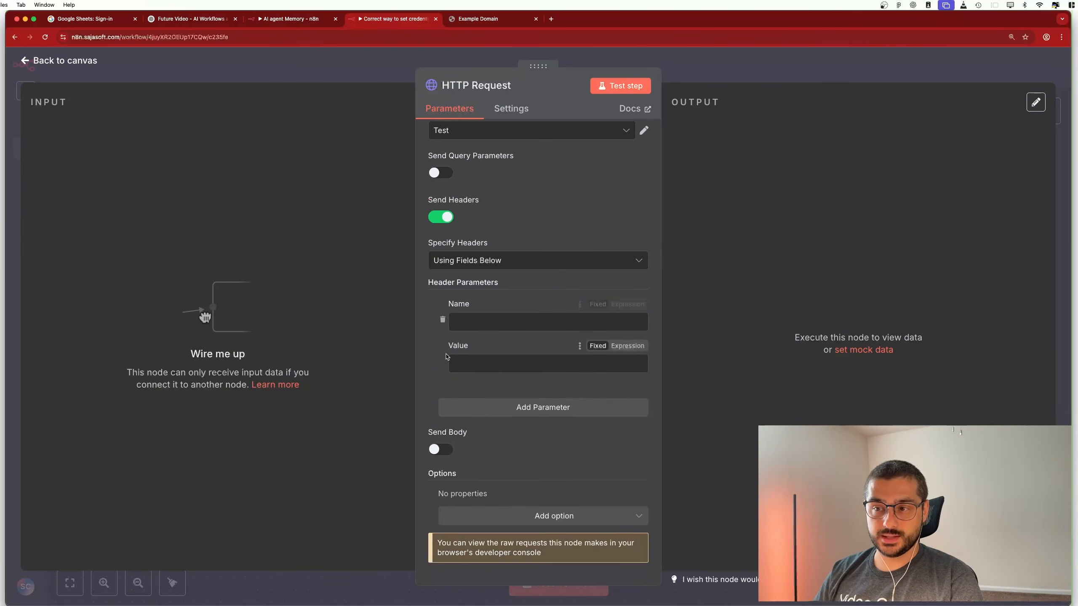
pyautogui.click(505, 370)
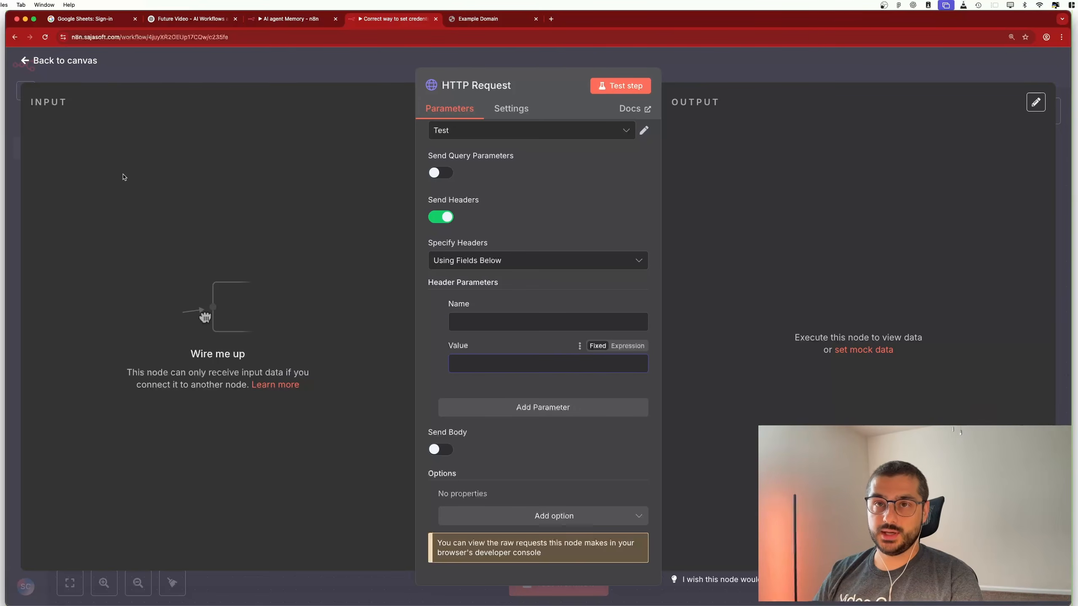
# Reopen the HTTP Request node and confirm Test is still the Header Auth credential
pyautogui.click(64, 71)
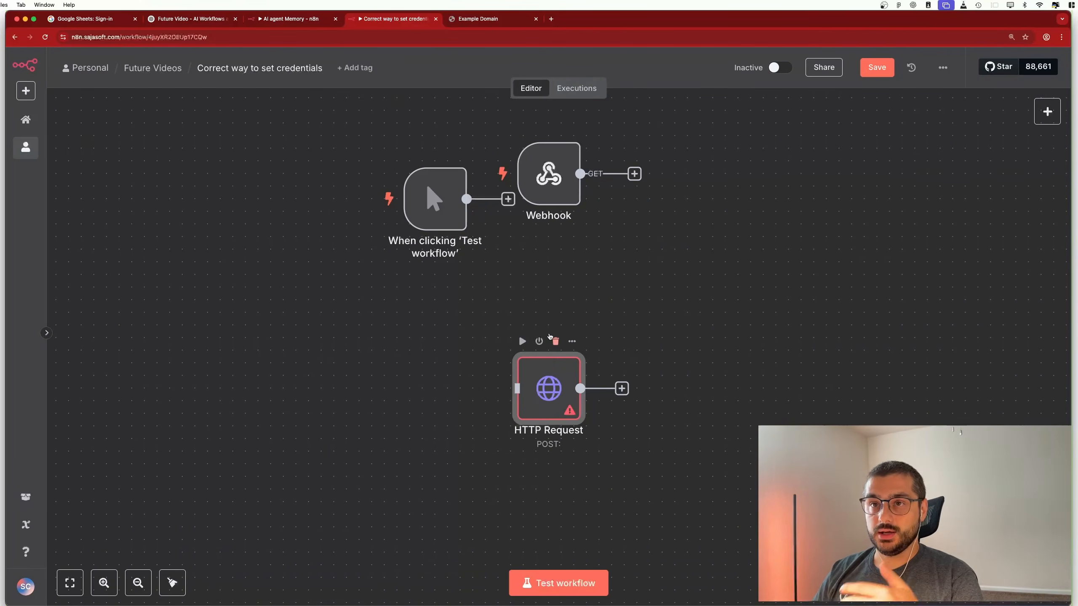
pyautogui.doubleClick(549, 361)
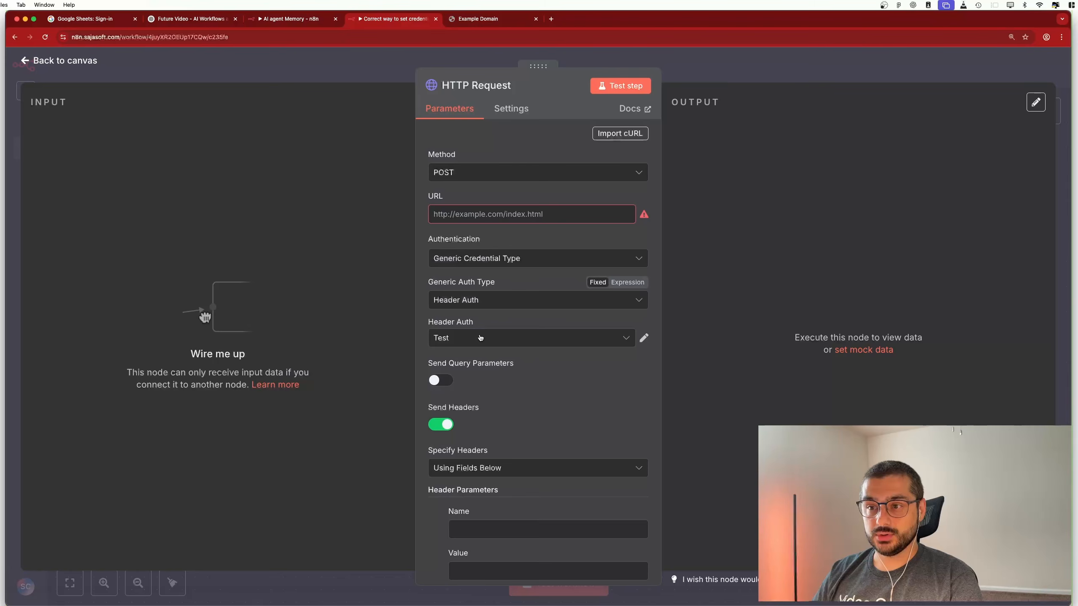
pyautogui.click(589, 344)
pyautogui.click(654, 330)
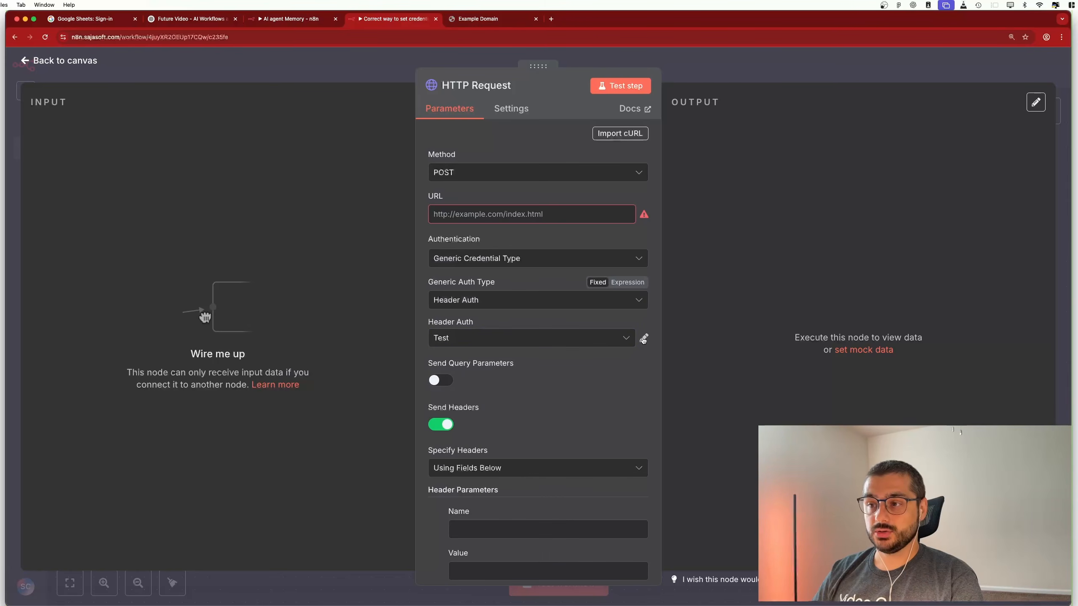
# Open the Test credential and view its Sharing settings
pyautogui.click(644, 338)
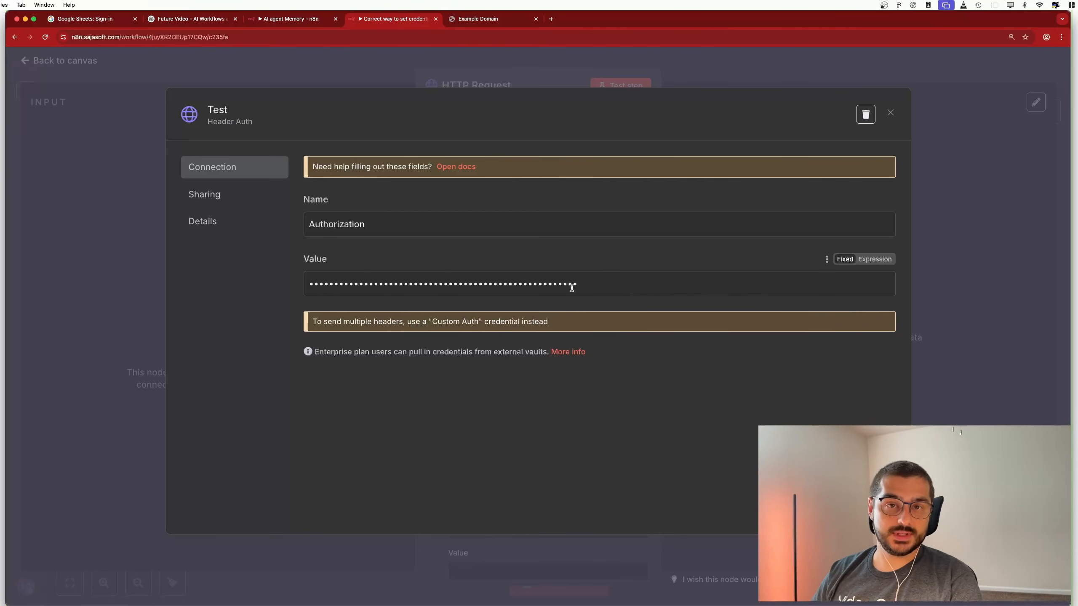
pyautogui.click(205, 204)
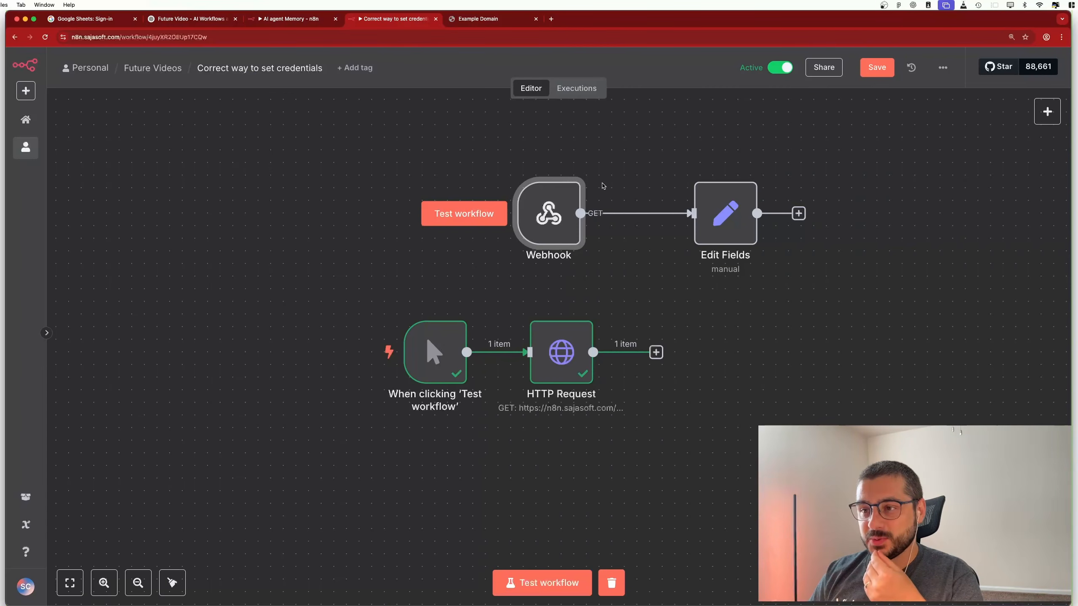
# Inspect the Webhook, Edit Fields and HTTP Request node settings in turn, returning to the canvas
pyautogui.moveTo(527, 201)
pyautogui.doubleClick(557, 211)
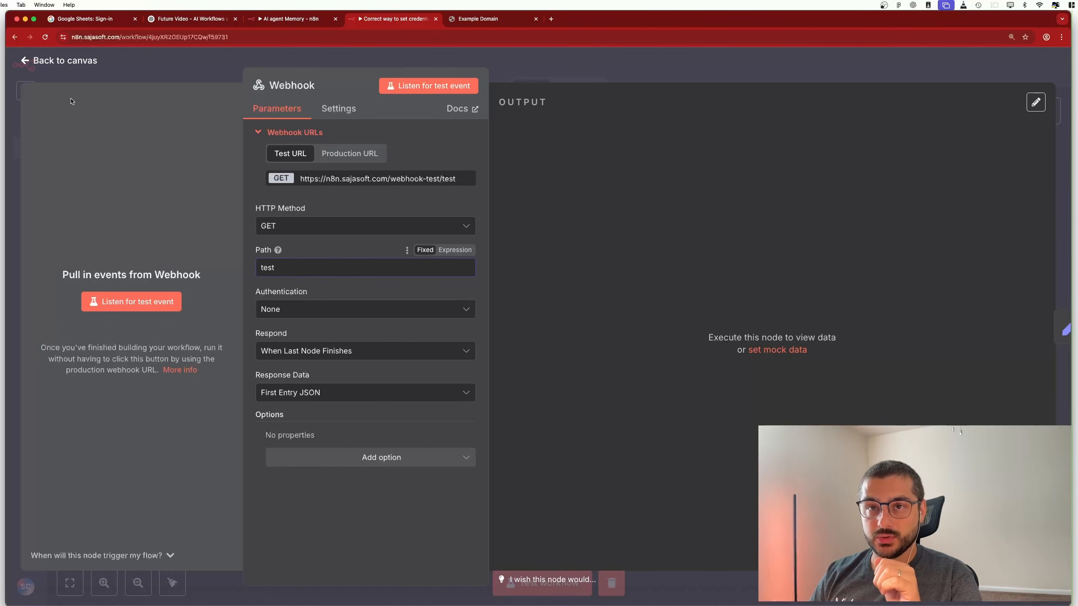
pyautogui.click(67, 64)
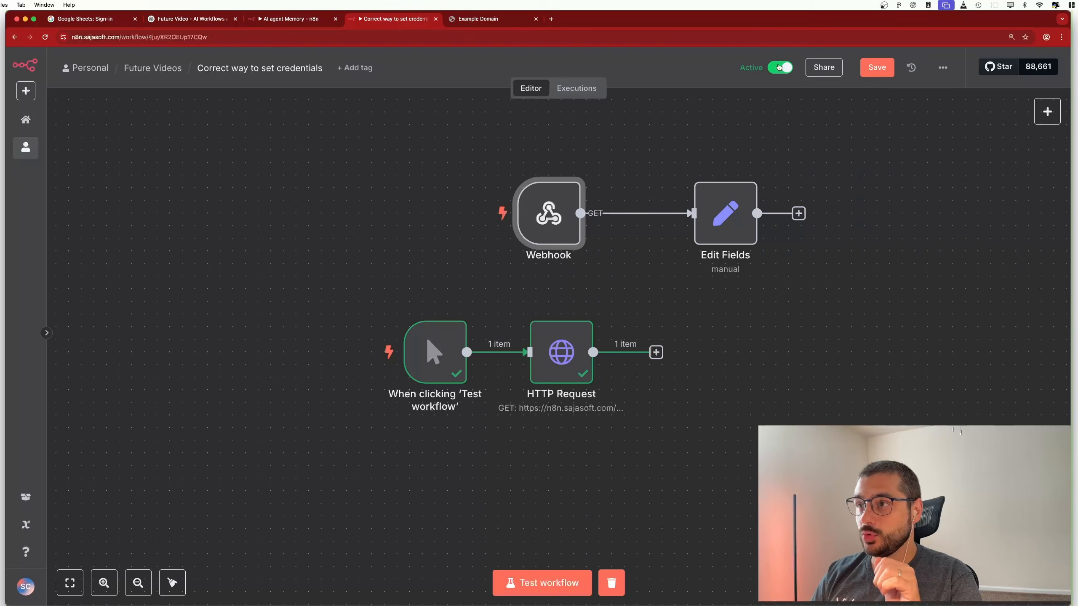
pyautogui.doubleClick(723, 210)
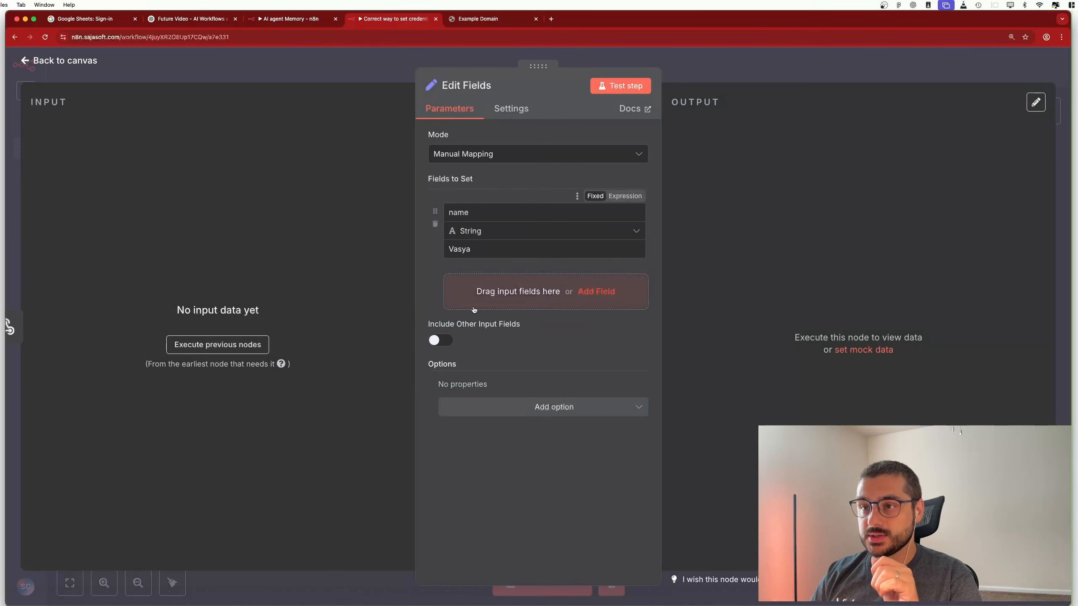
pyautogui.click(46, 76)
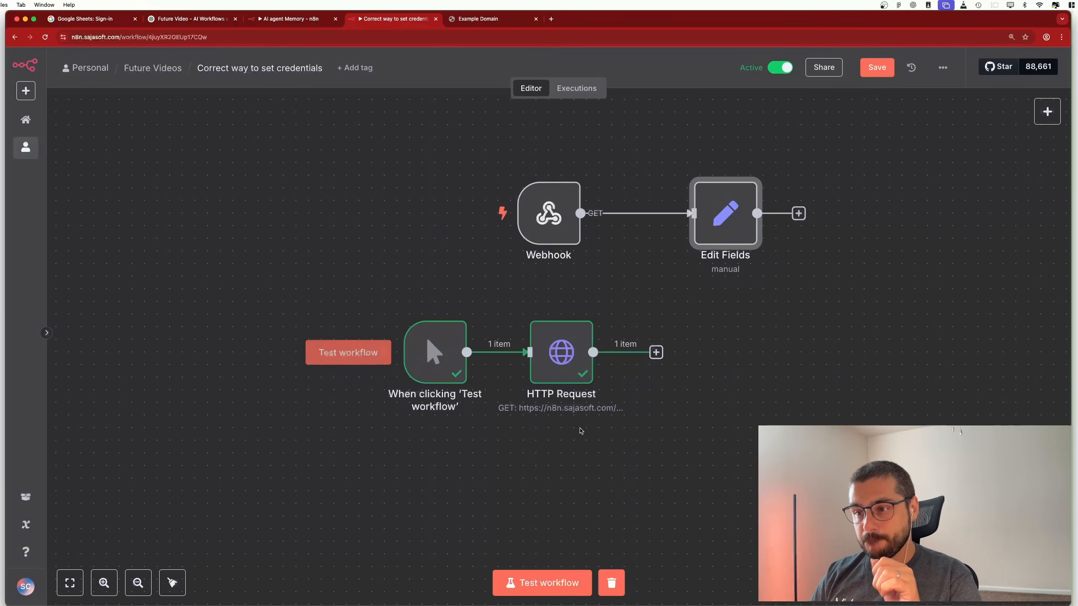
pyautogui.click(587, 348)
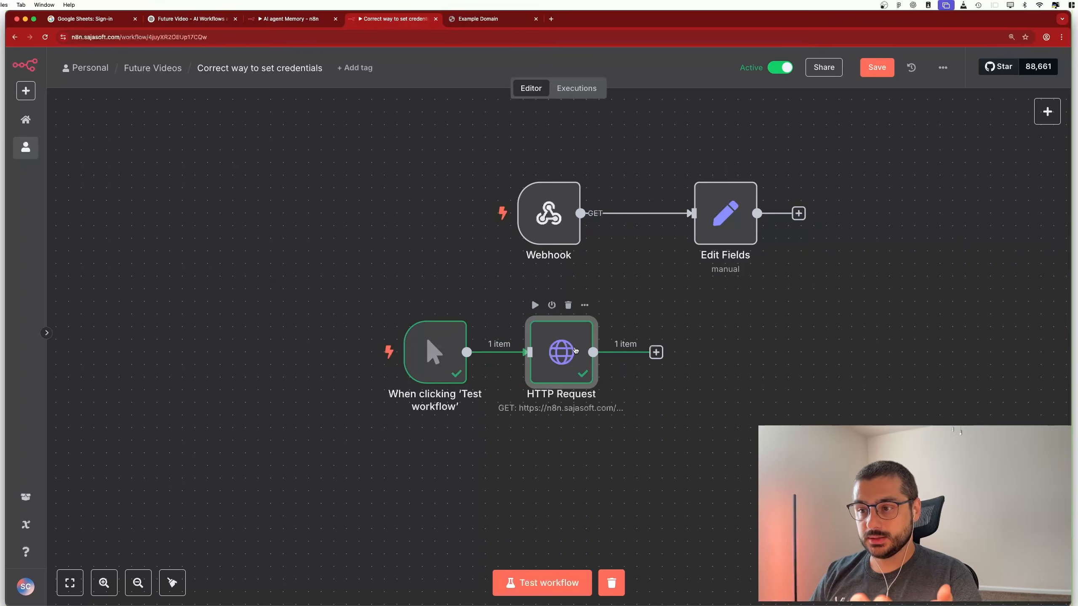
pyautogui.doubleClick(575, 350)
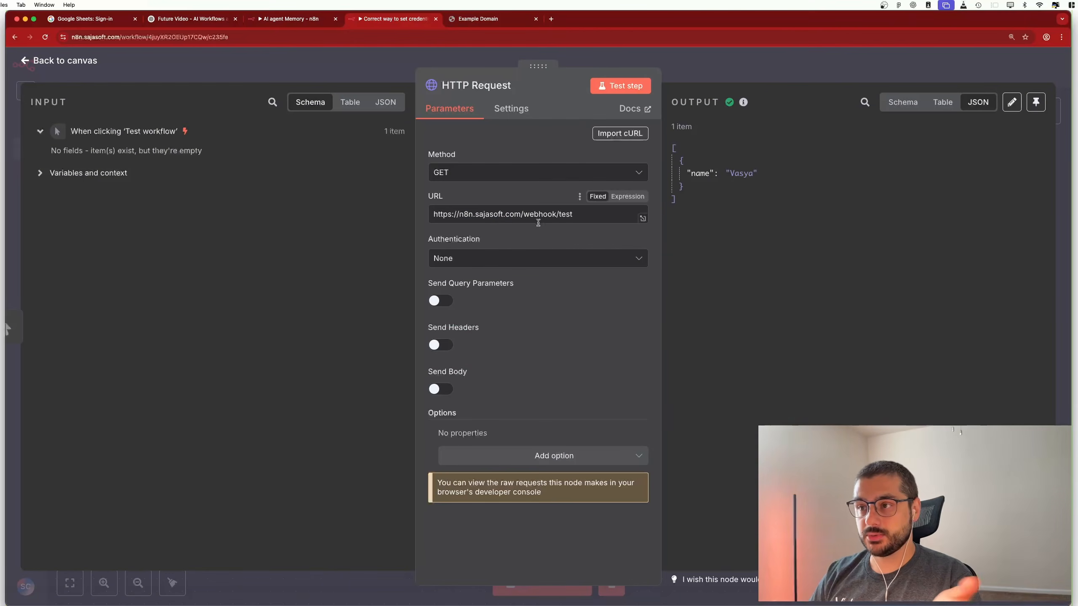
pyautogui.press('Escape')
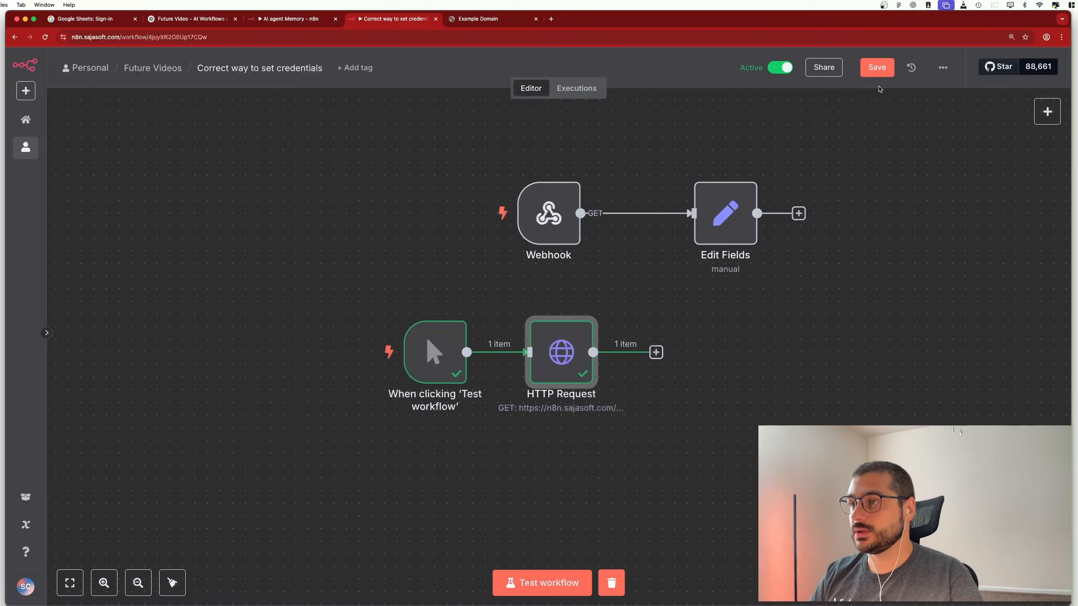
# Save the workflow, start and stop a test run, then run only the HTTP Request node
pyautogui.click(877, 67)
pyautogui.click(547, 583)
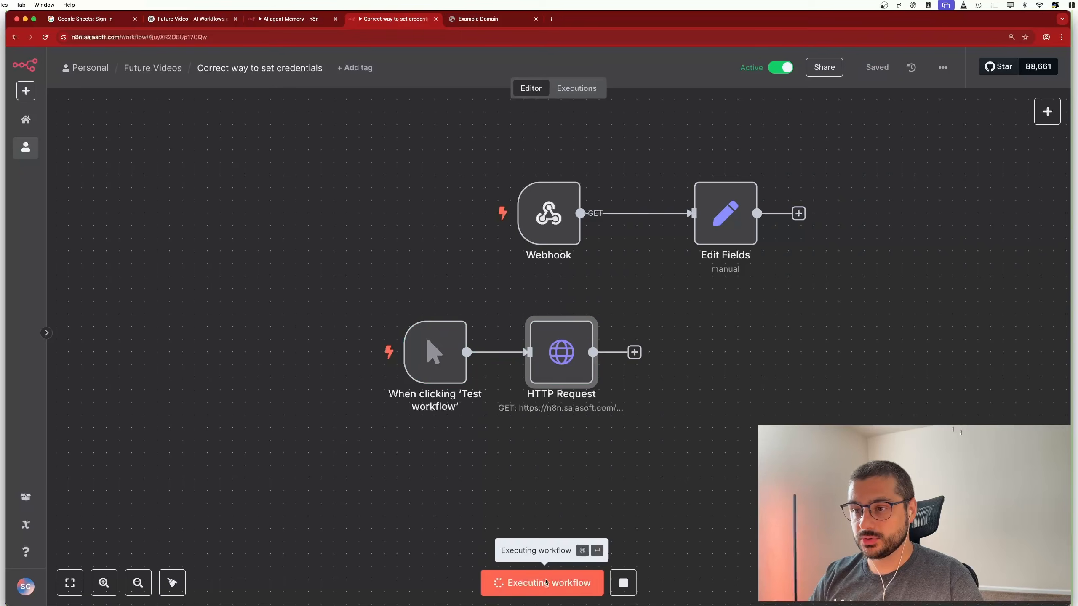
pyautogui.click(633, 583)
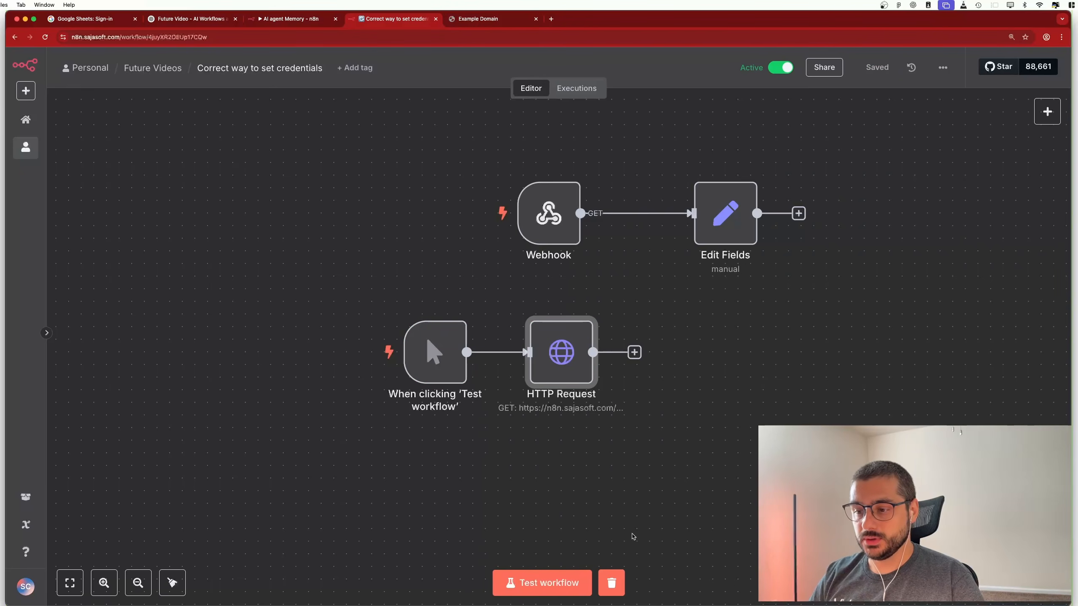
pyautogui.click(535, 307)
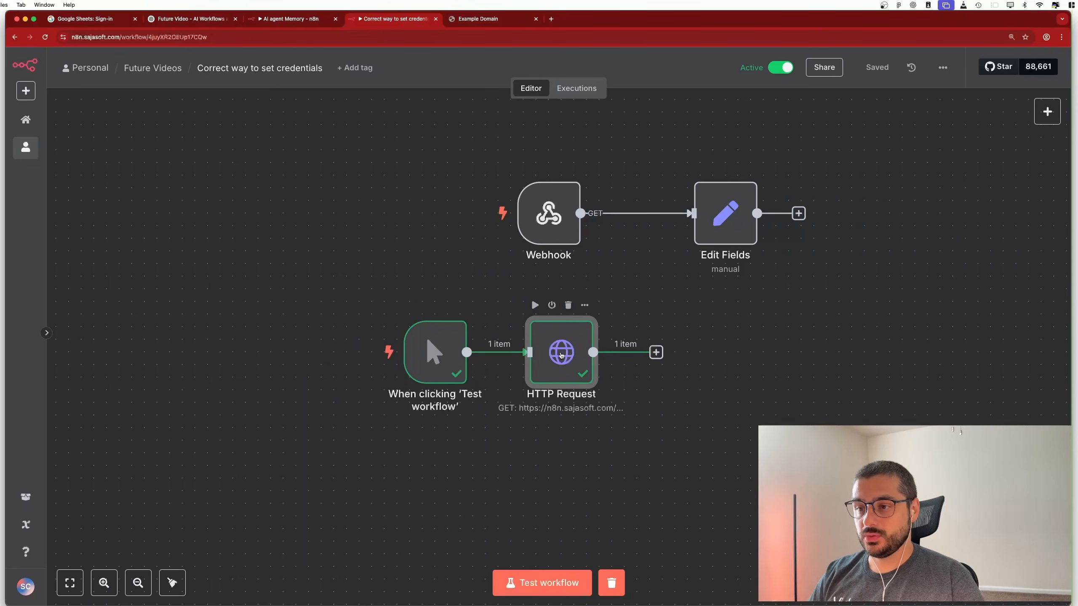
# Inspect the HTTP Request node's request URL, then return to the canvas
pyautogui.doubleClick(561, 356)
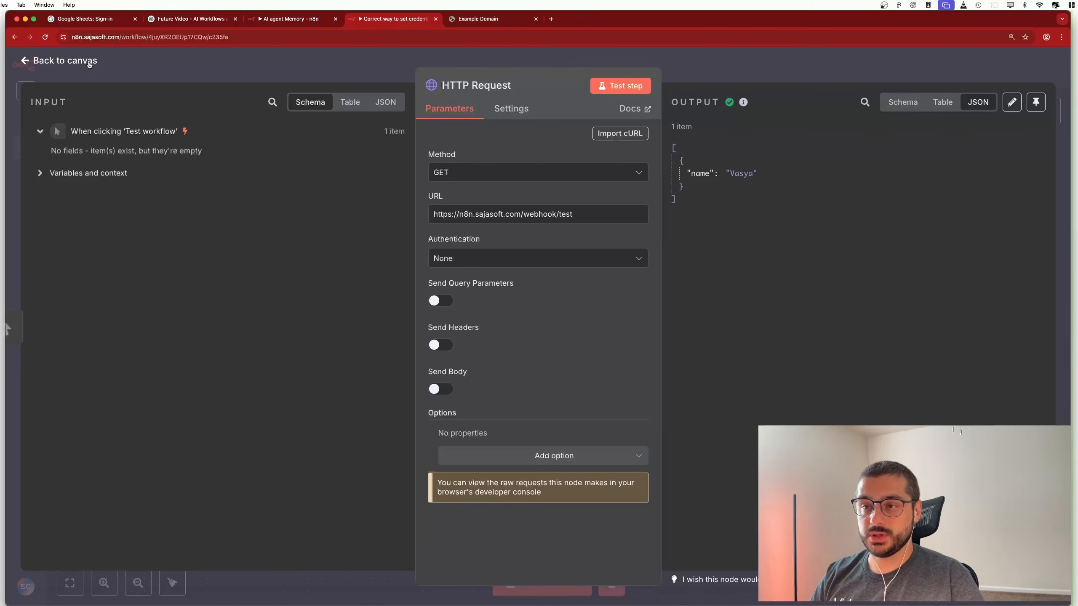
pyautogui.moveTo(585, 214); pyautogui.dragTo(393, 214)
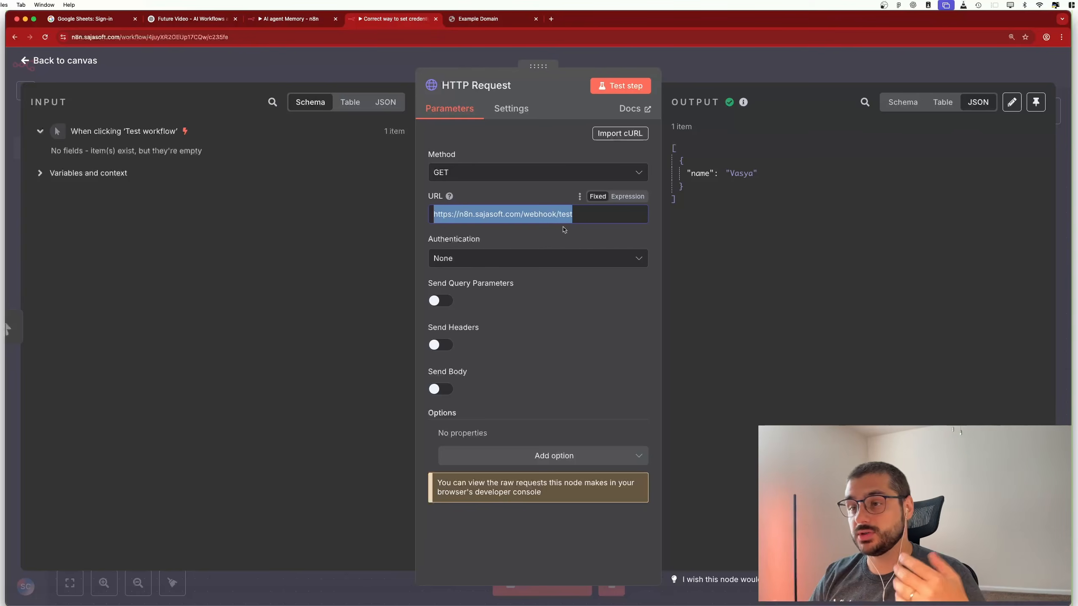
pyautogui.click(733, 242)
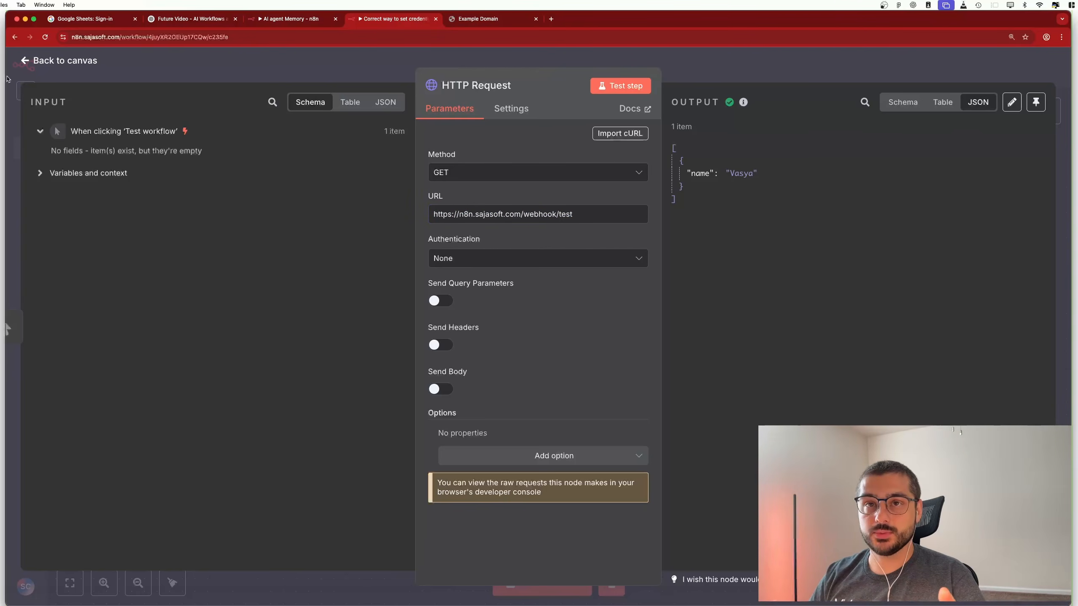
pyautogui.click(68, 62)
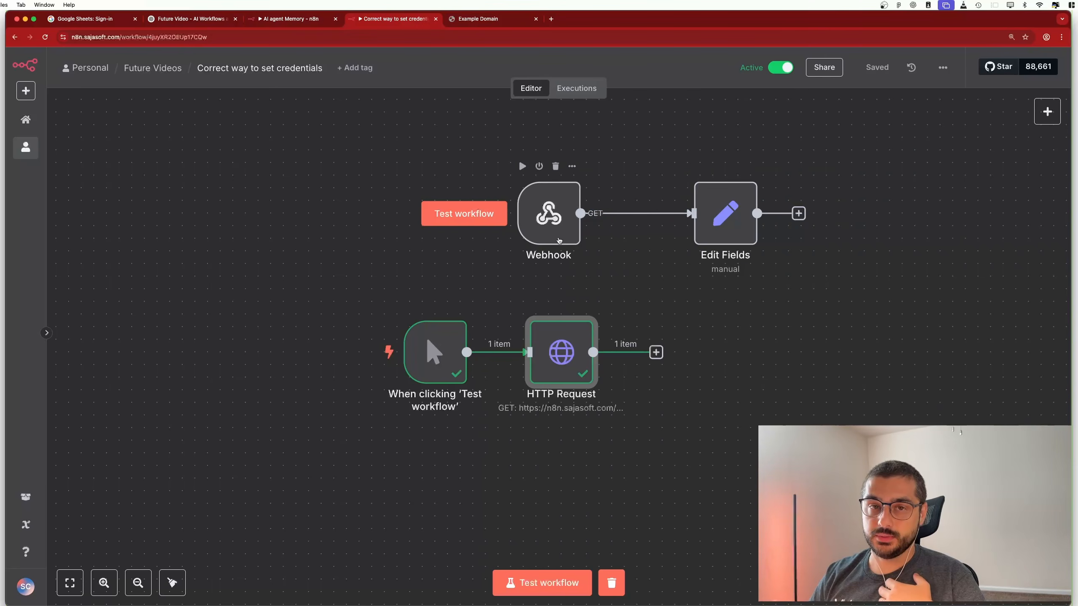
# Set the Webhook node's Authentication to Header Auth
pyautogui.doubleClick(560, 222)
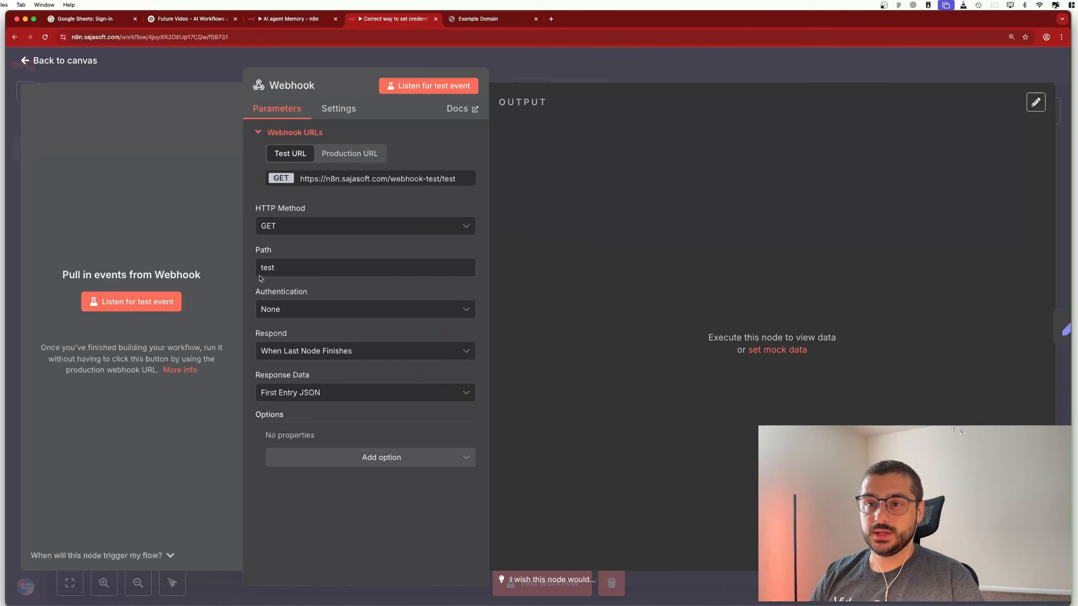
pyautogui.click(331, 310)
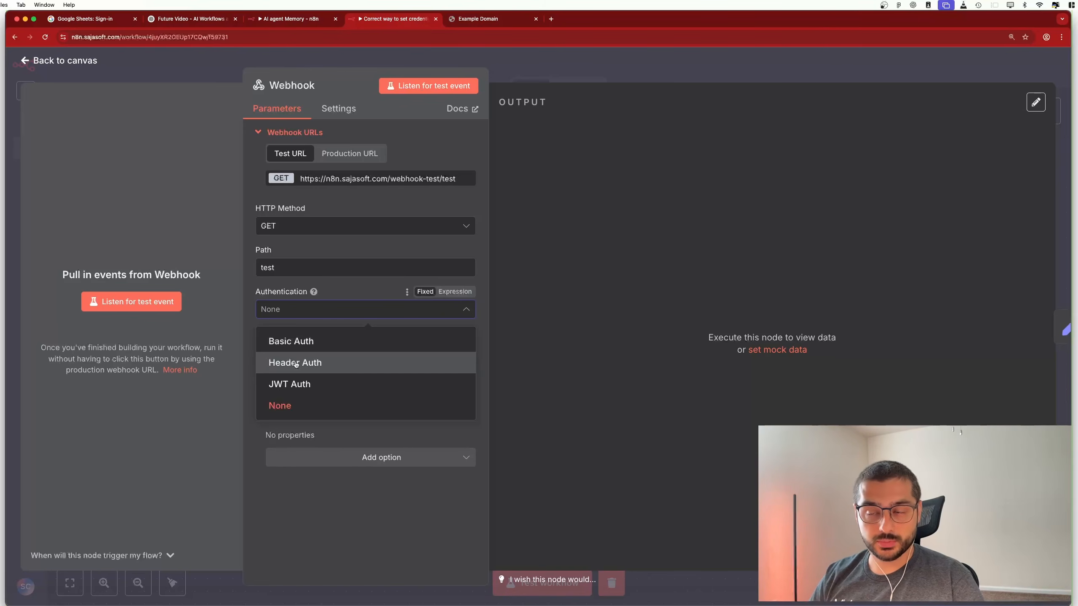
pyautogui.click(345, 366)
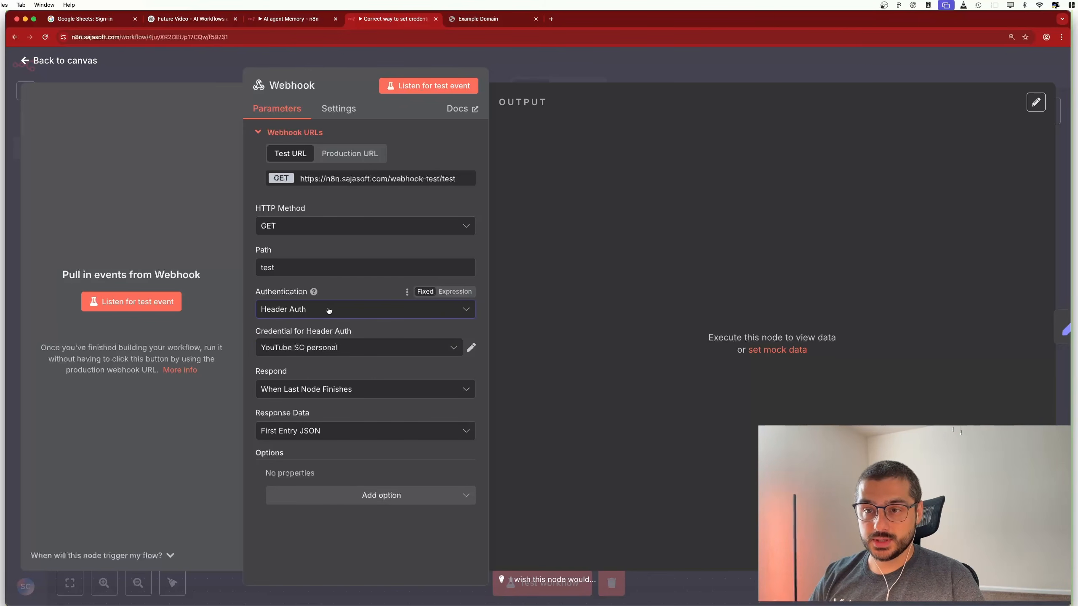
# Create a new Header Auth credential named Test with header name Authorization
pyautogui.click(410, 351)
pyautogui.click(359, 550)
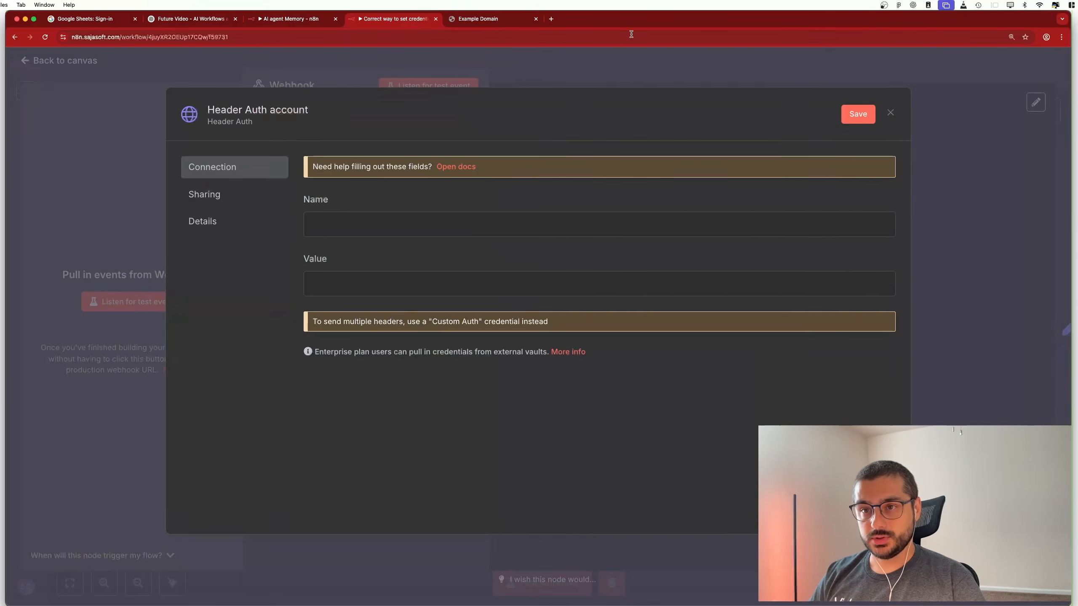
pyautogui.click(251, 108)
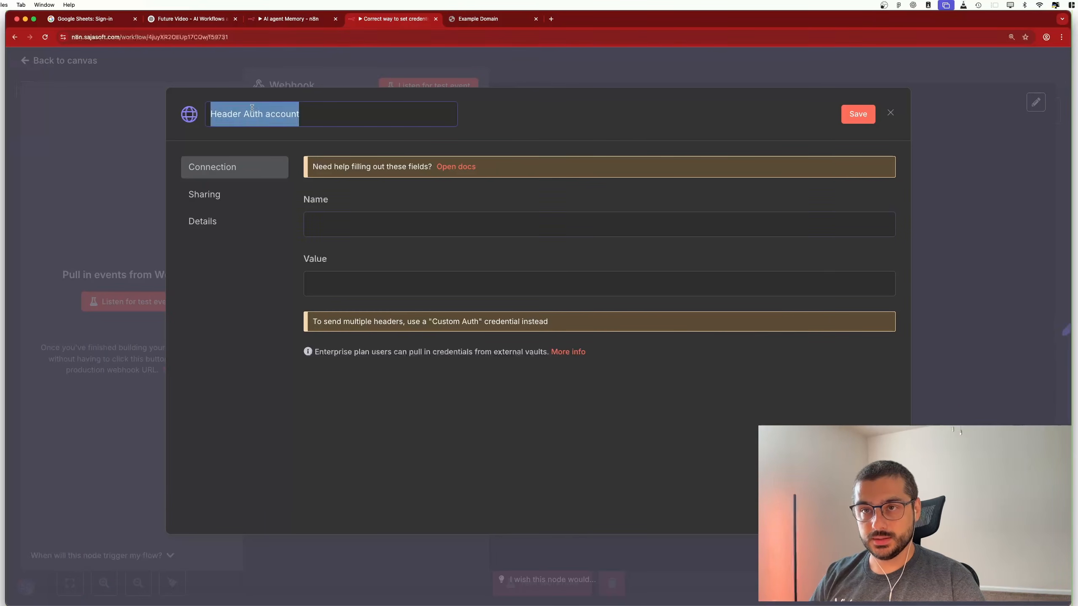
pyautogui.write('Test')
pyautogui.click(440, 221)
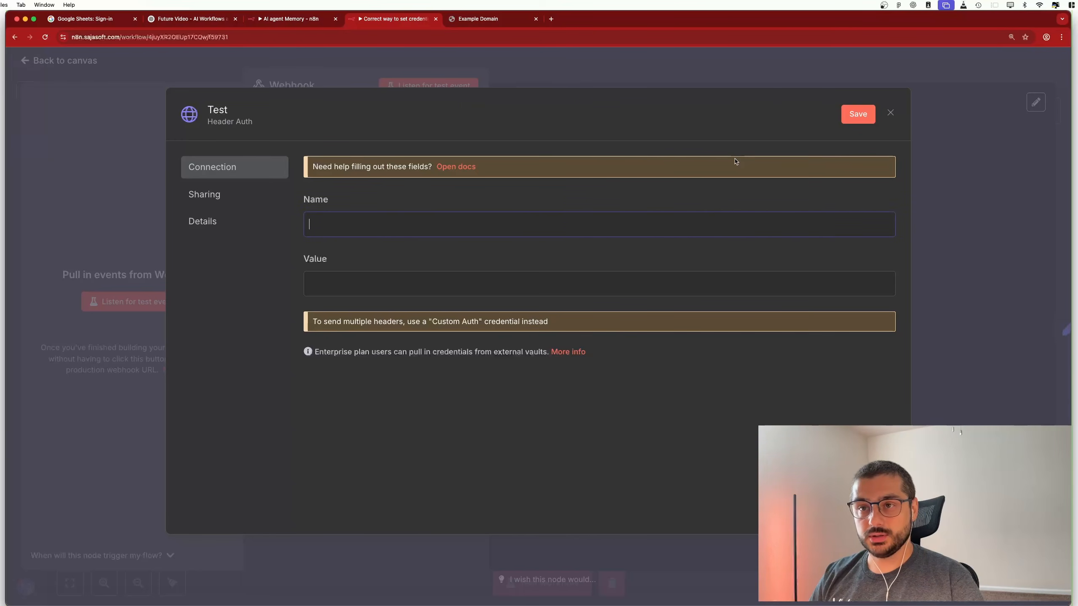
pyautogui.press('super+shift+v')
pyautogui.doubleClick(65, 563)
pyautogui.write('Authorization')
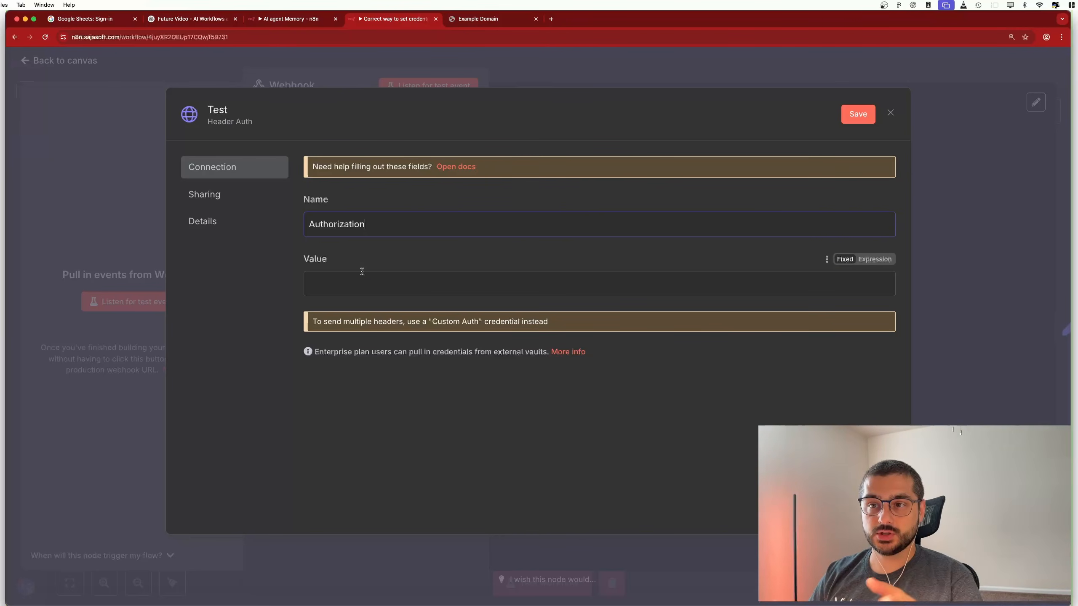
# Enter the secret header value and save the Test credential
pyautogui.click(541, 287)
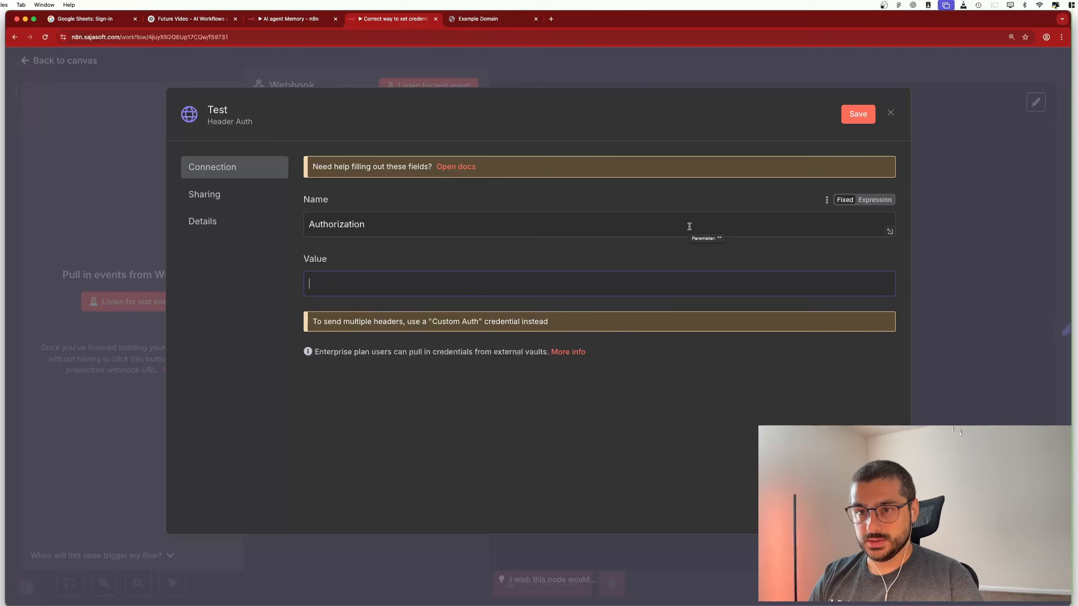
pyautogui.write('•••')
pyautogui.press('super+a')
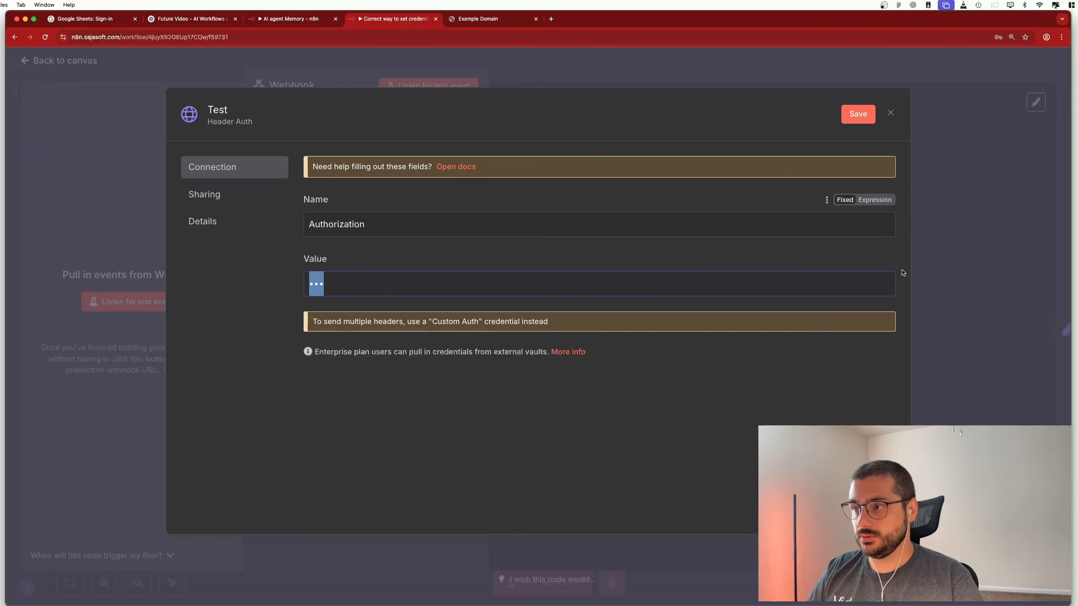
pyautogui.click(874, 260)
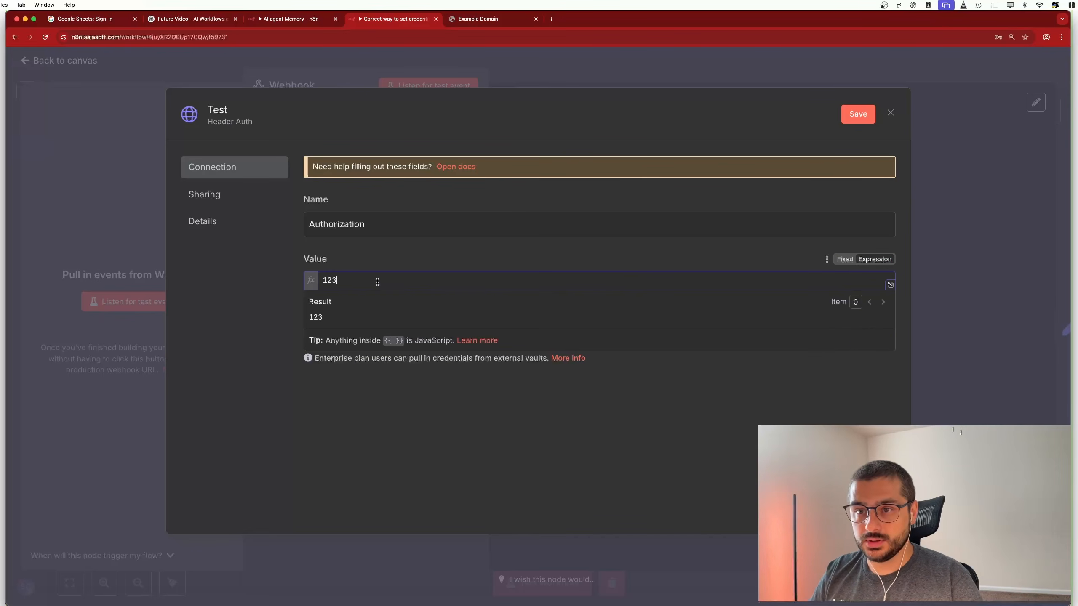
pyautogui.write('321')
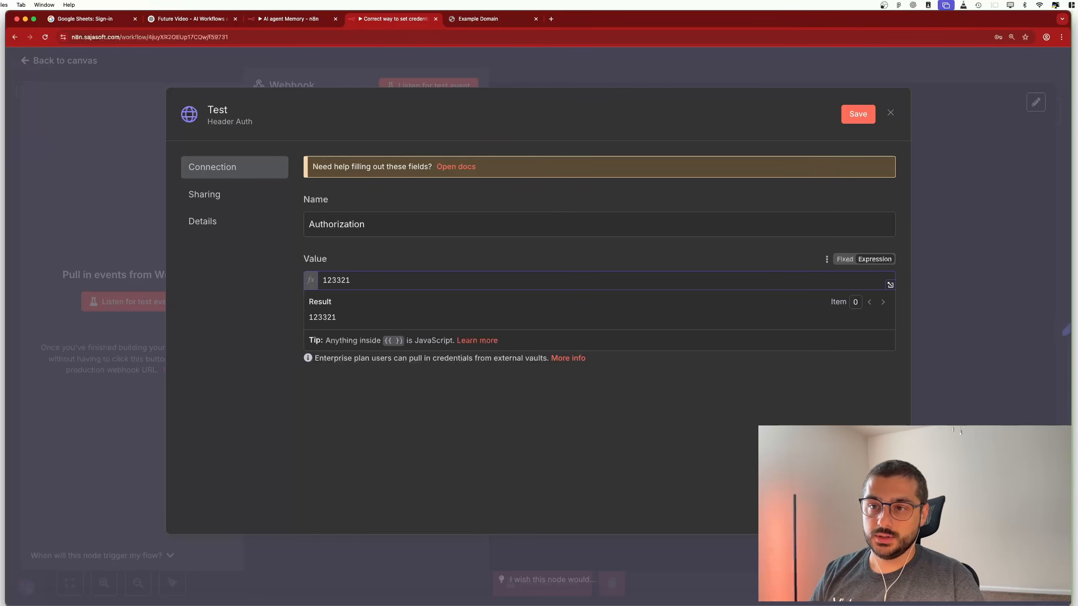
pyautogui.write('ab')
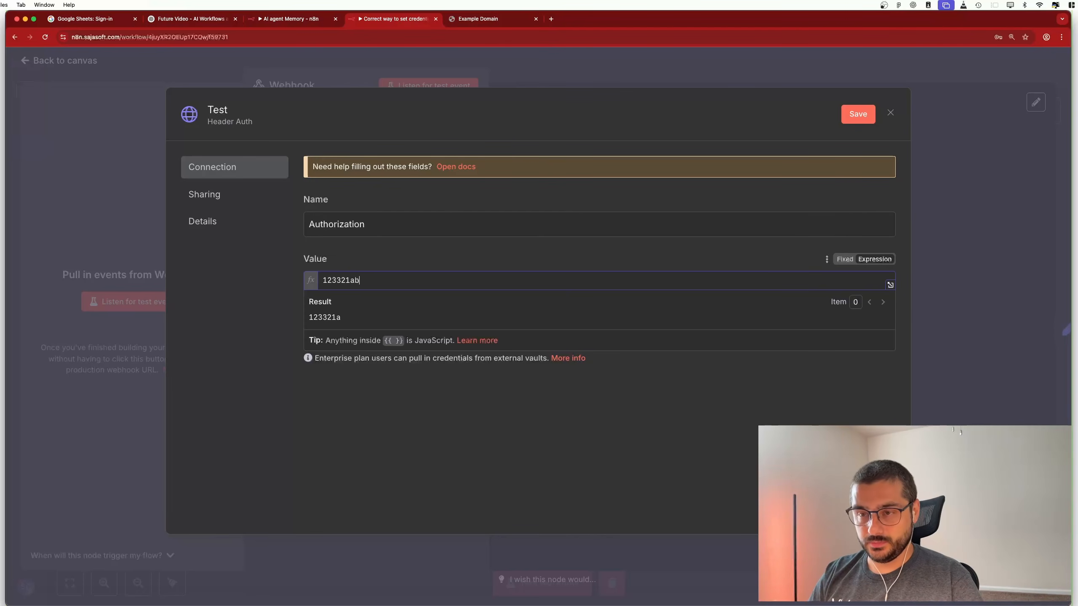
pyautogui.write('cd')
pyautogui.press('super+a')
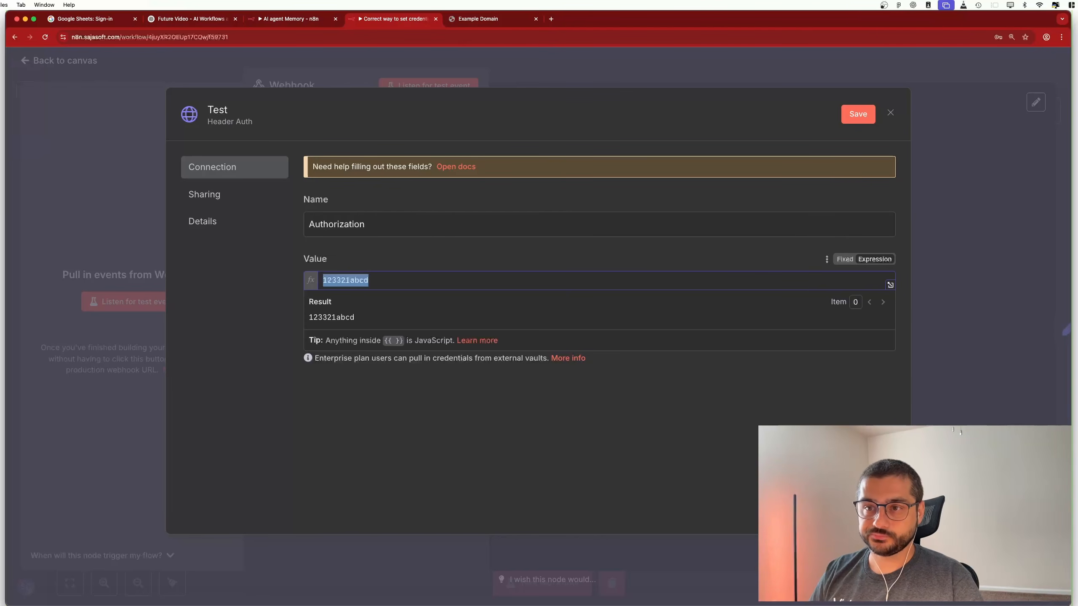
pyautogui.click(426, 251)
pyautogui.click(363, 219)
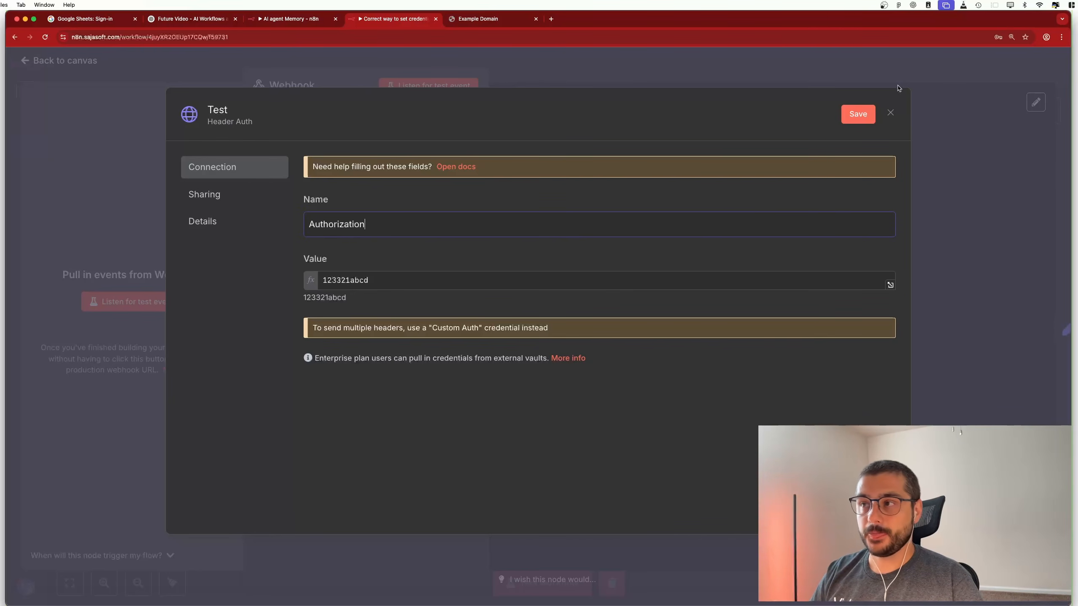
pyautogui.click(857, 113)
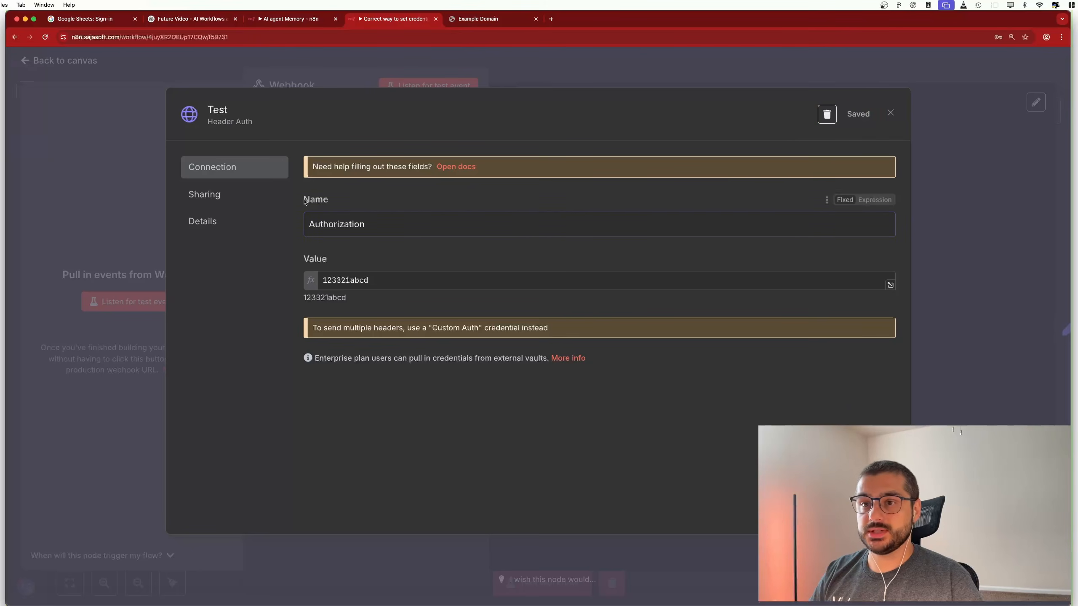
# Review the saved header name and value, then close the Test credential
pyautogui.click(385, 282)
pyautogui.press('super+a')
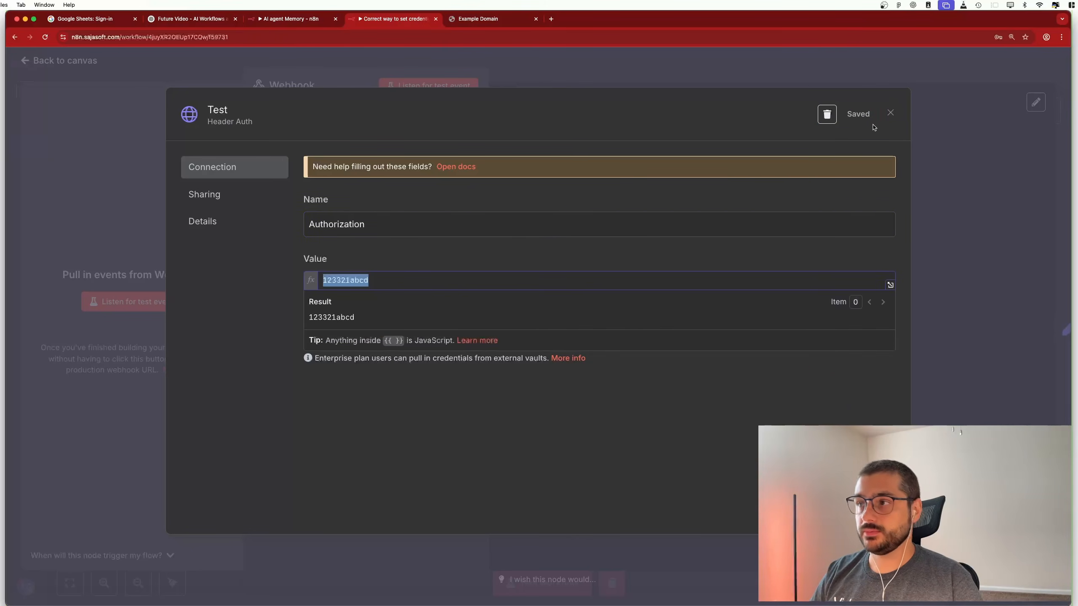
pyautogui.doubleClick(332, 228)
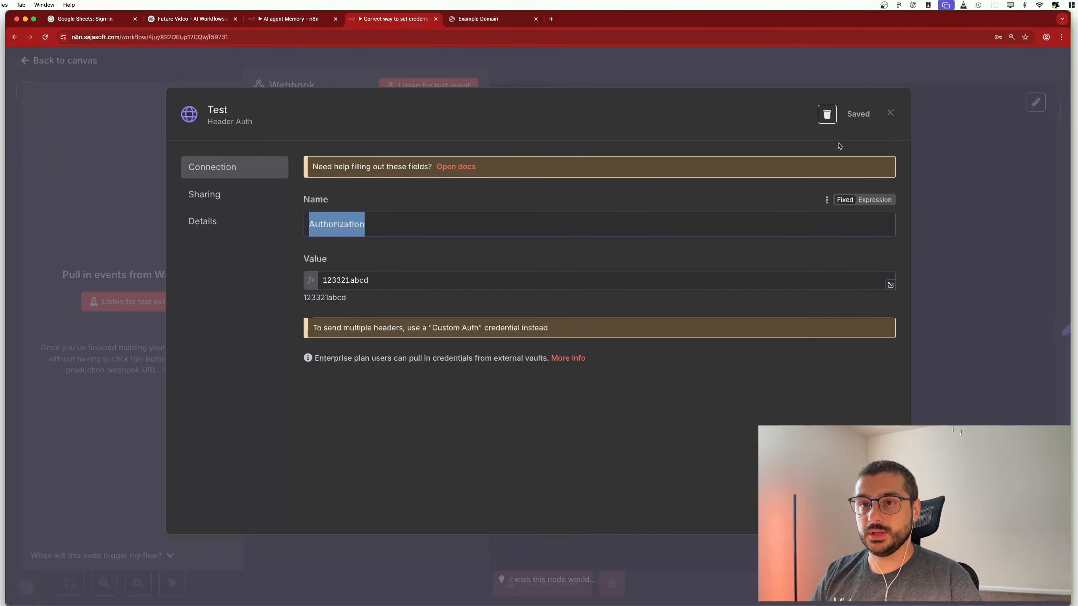
pyautogui.click(890, 113)
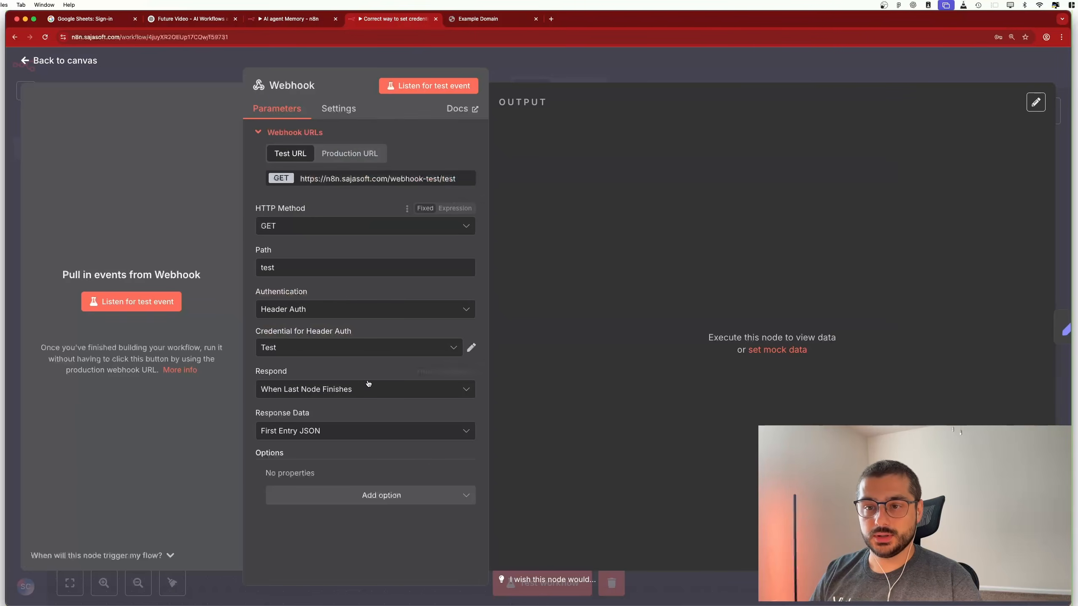
# Run the HTTP Request node alone and read its 'Forbidden - perhaps check your credentials?' error
pyautogui.click(96, 61)
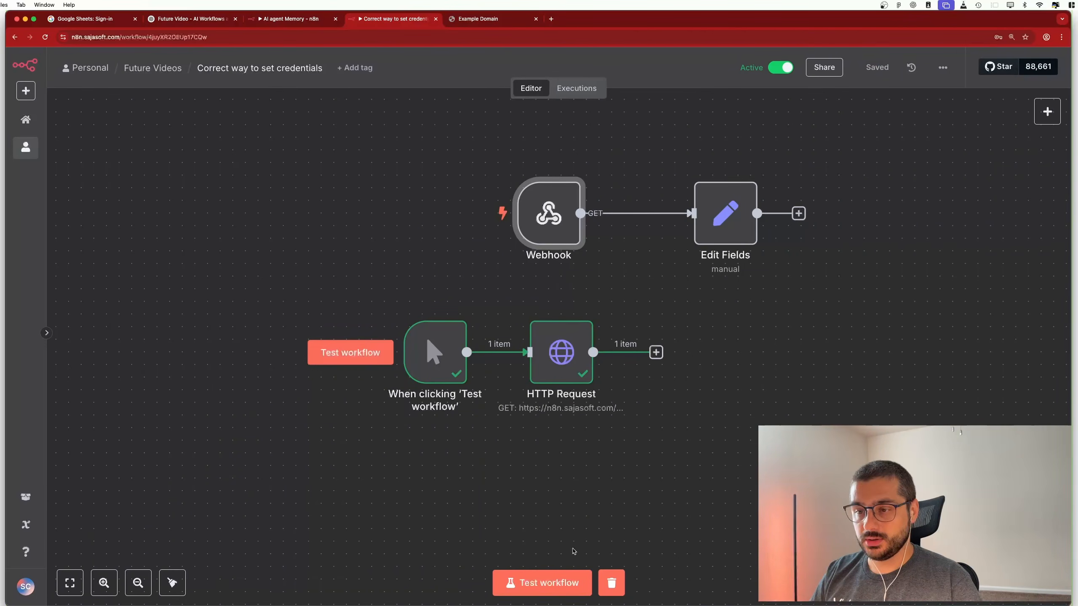
pyautogui.click(535, 308)
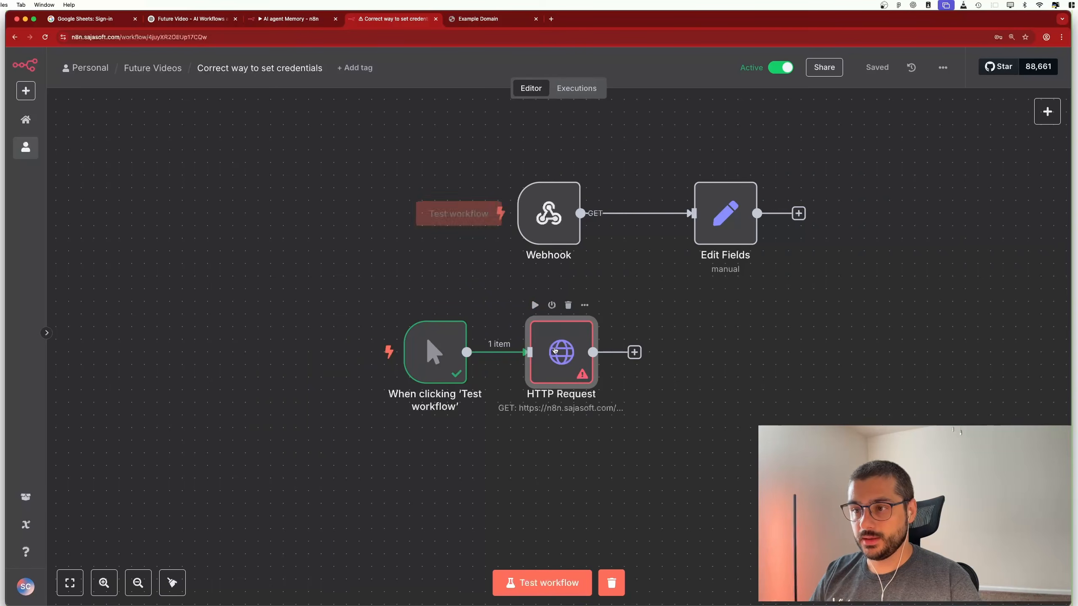
pyautogui.doubleClick(555, 349)
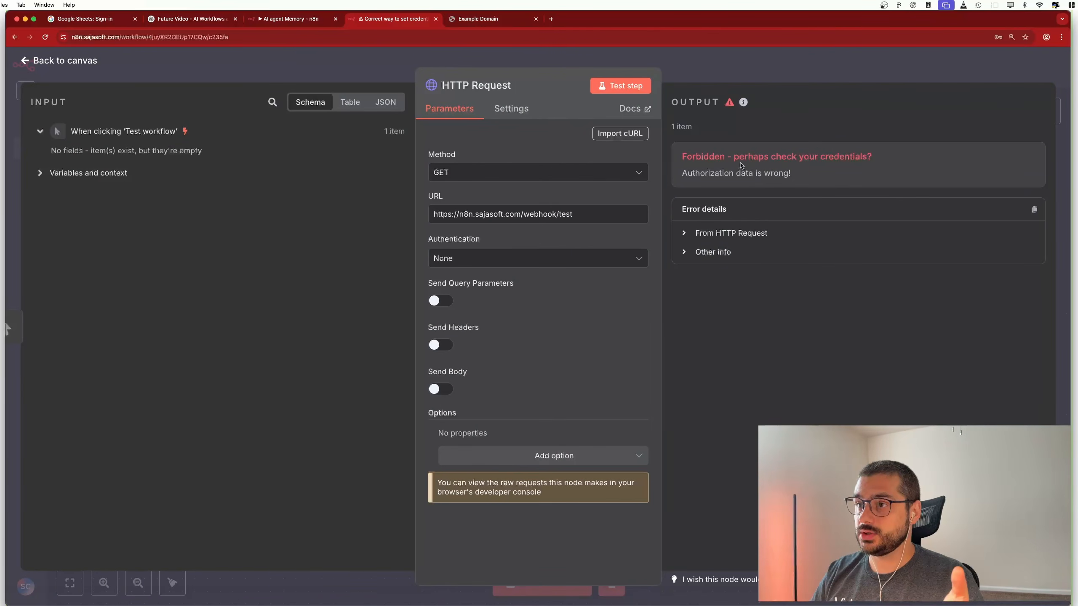
pyautogui.moveTo(749, 174); pyautogui.dragTo(798, 180)
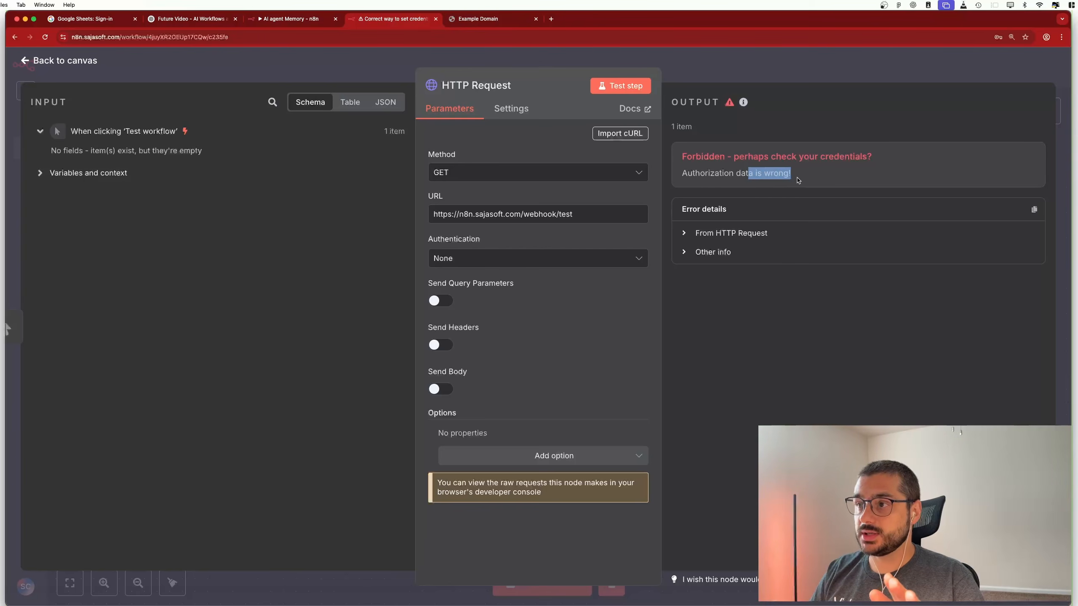
pyautogui.doubleClick(840, 152)
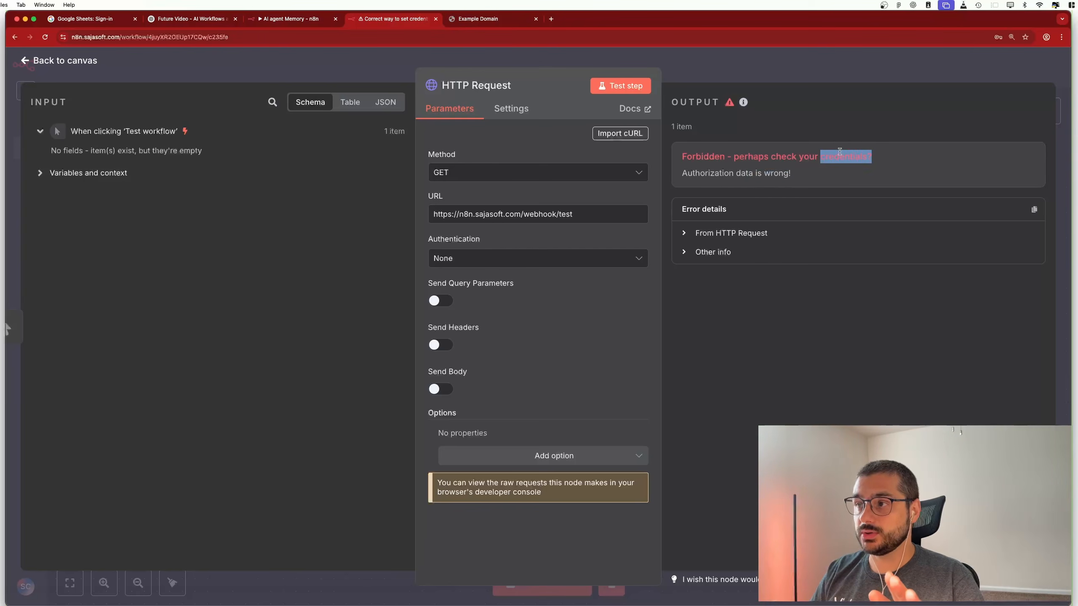
pyautogui.click(99, 70)
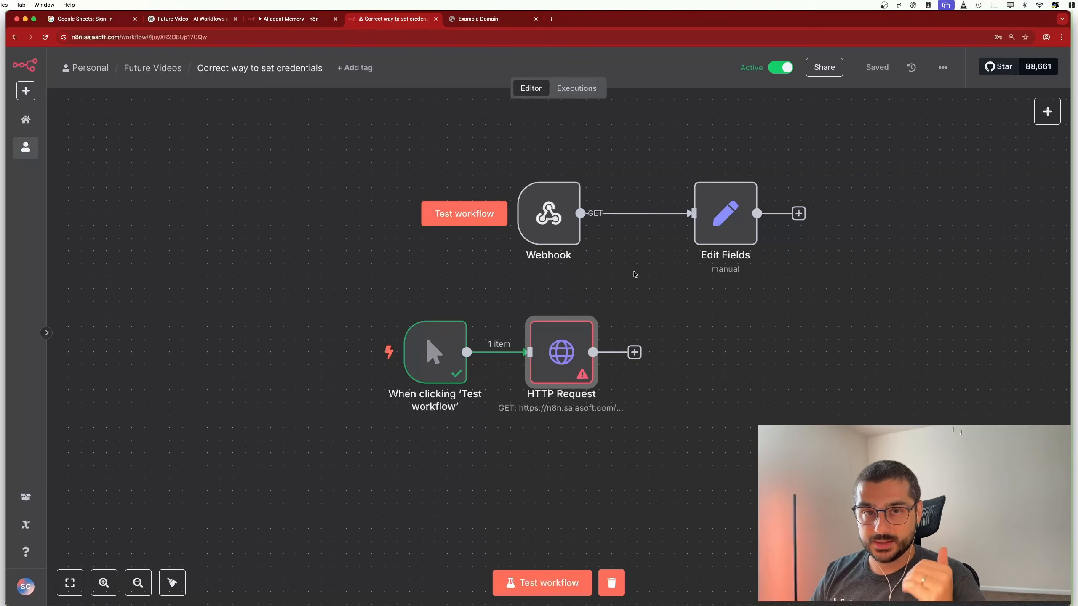
# Set the HTTP Request node to Generic Credential Type, Header Auth, using the Test credential
pyautogui.doubleClick(580, 360)
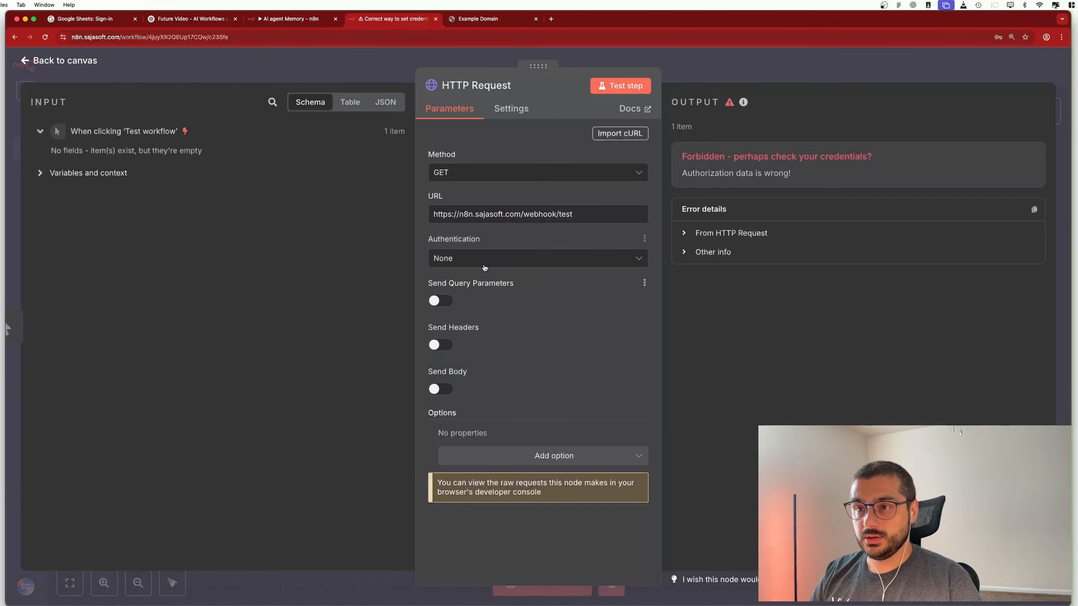
pyautogui.click(485, 267)
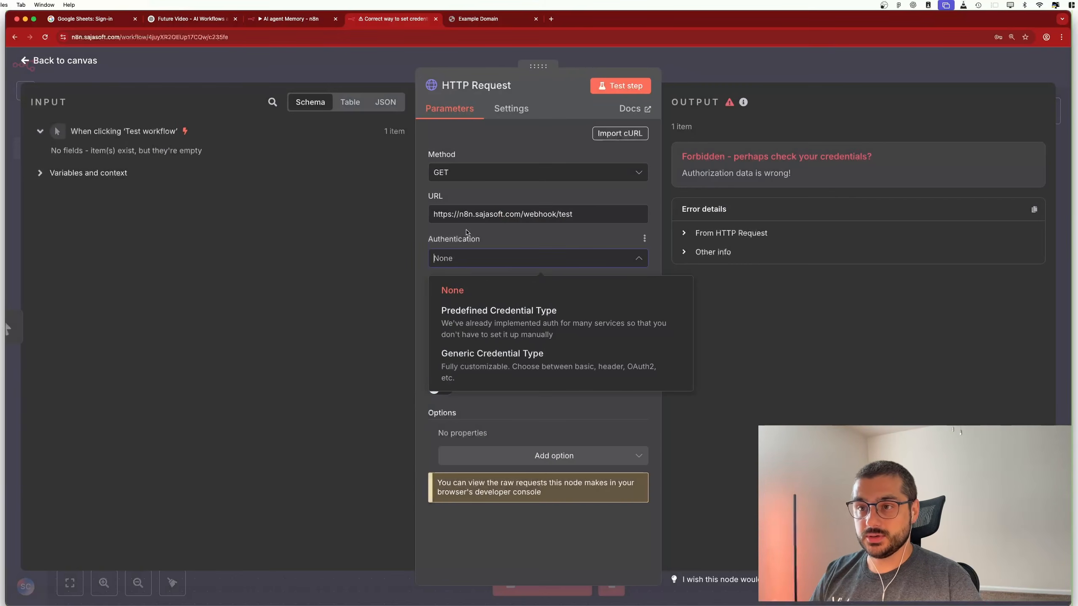
pyautogui.click(494, 364)
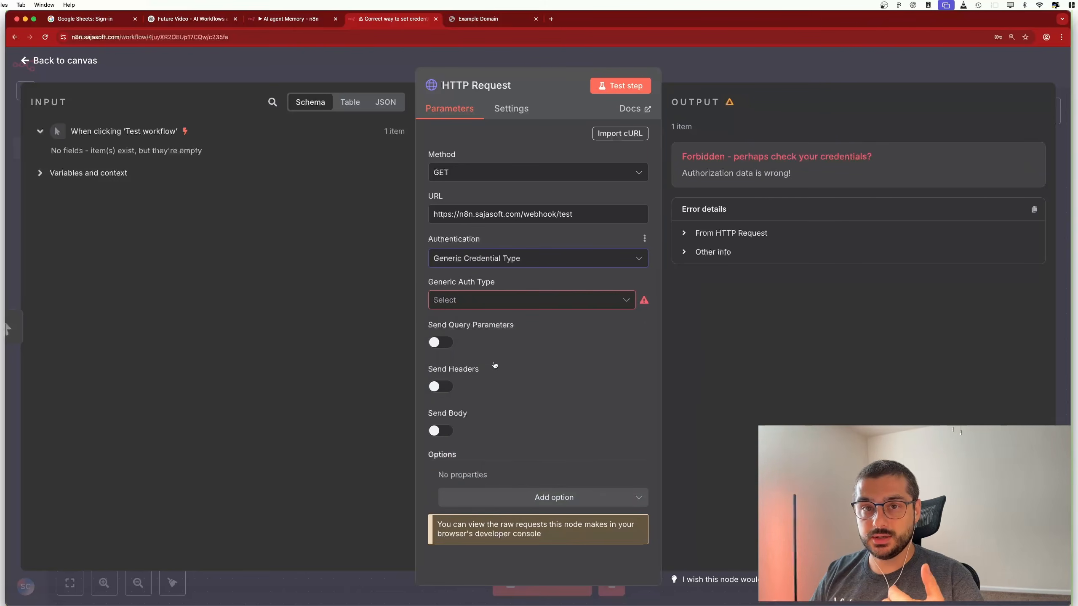
pyautogui.click(496, 302)
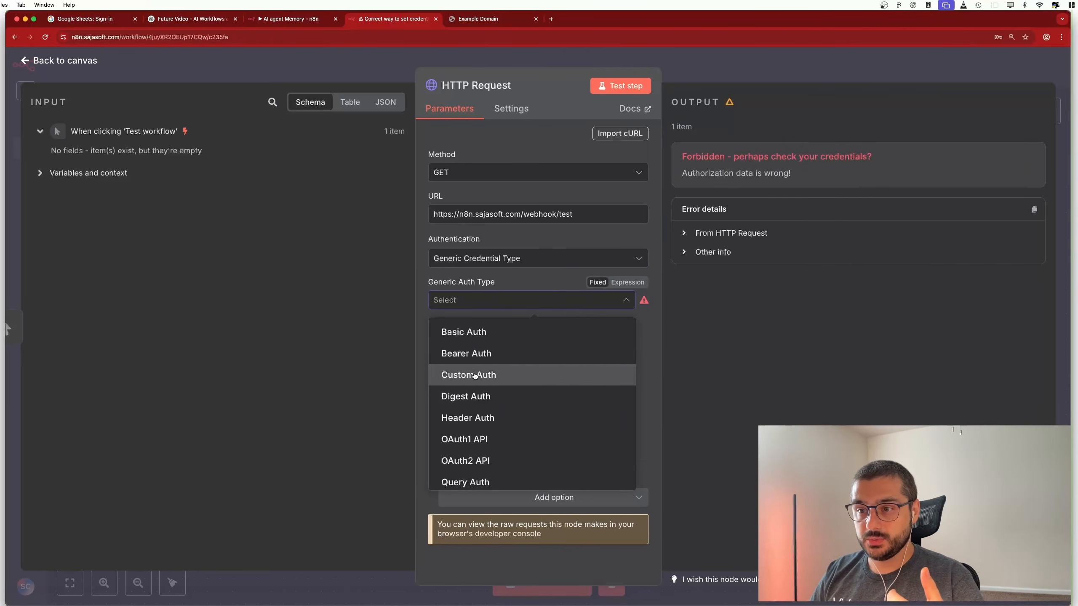
pyautogui.click(484, 417)
pyautogui.click(488, 340)
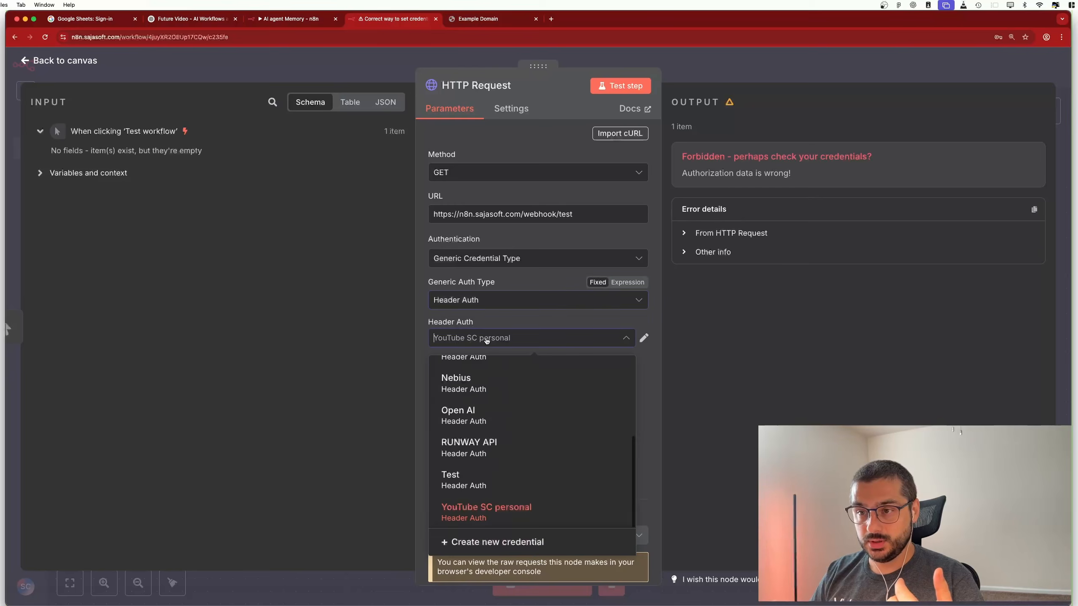
pyautogui.click(494, 479)
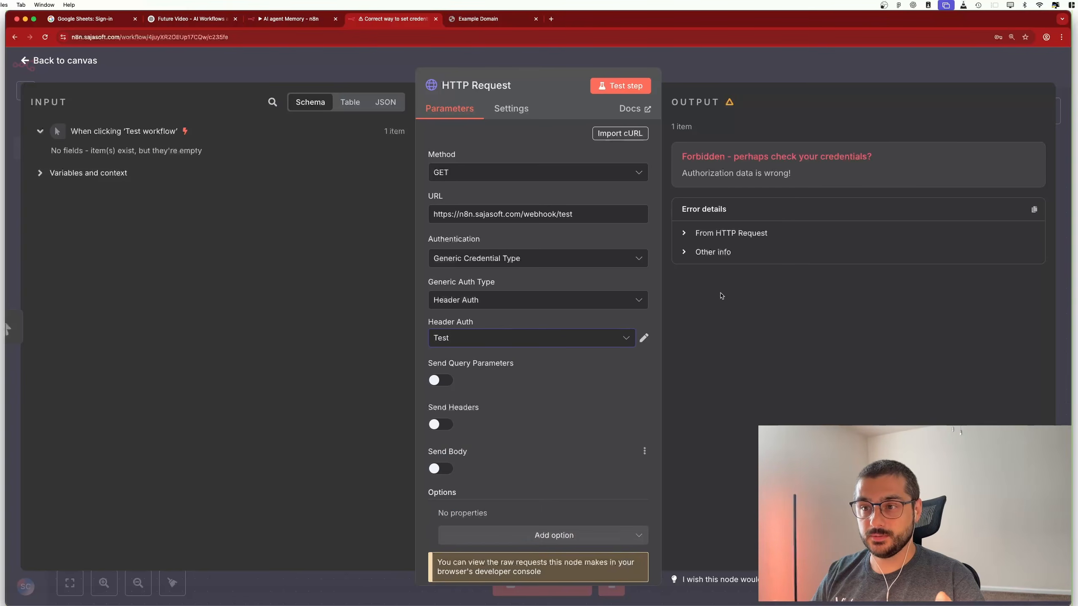
pyautogui.click(644, 337)
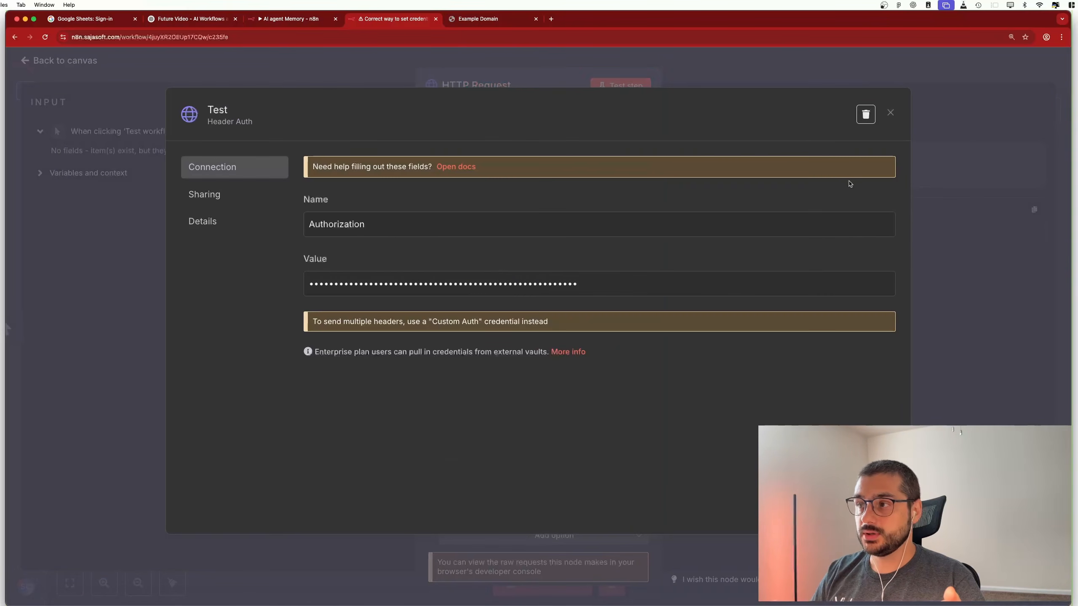
# Close the Test credential without saving changes and rerun the HTTP Request node
pyautogui.click(877, 260)
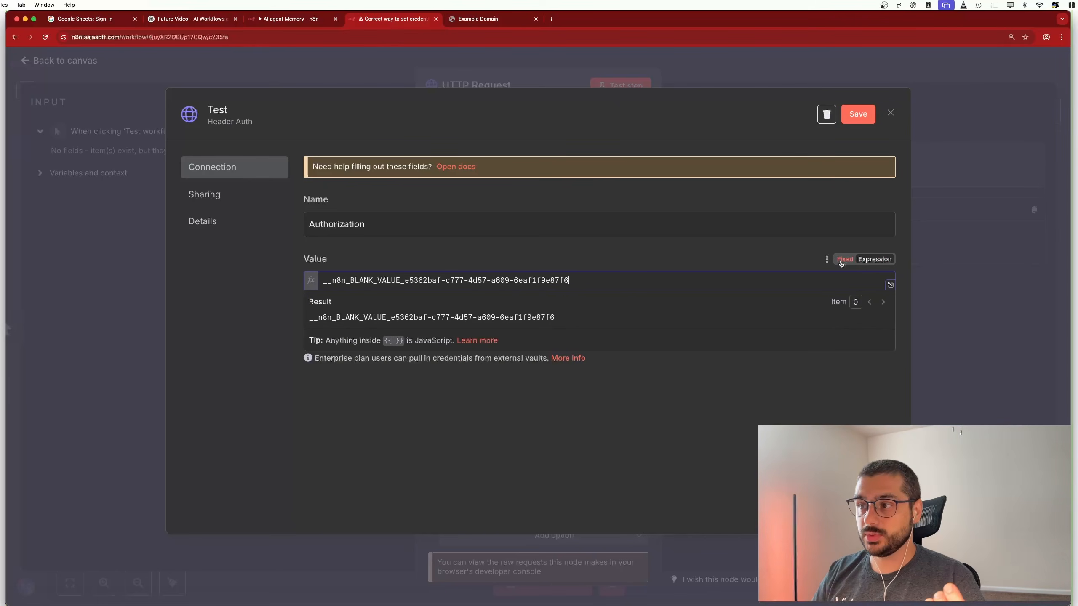
pyautogui.click(844, 260)
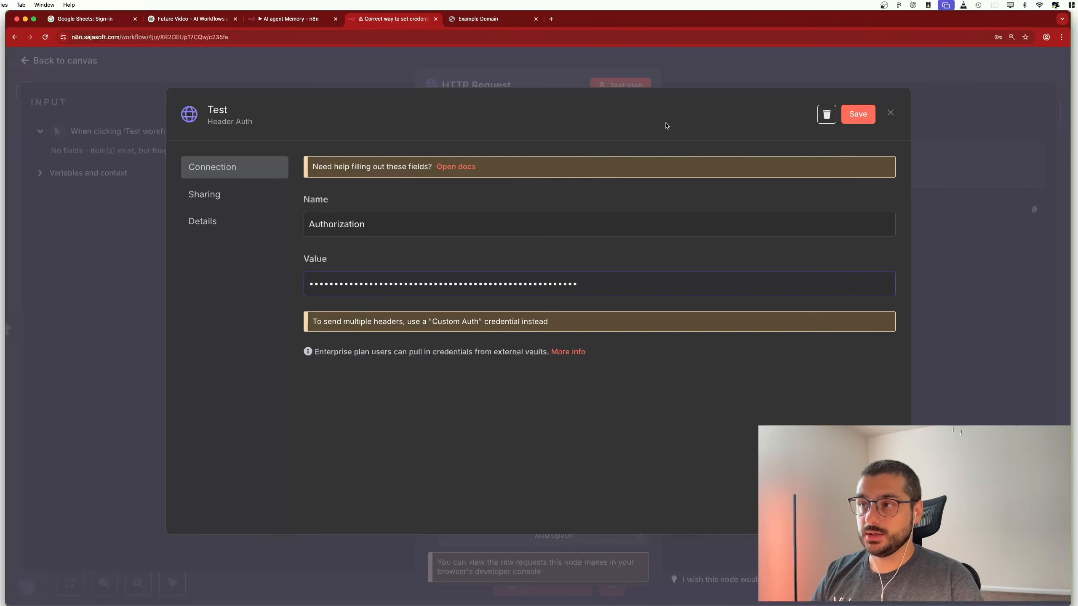
pyautogui.click(890, 113)
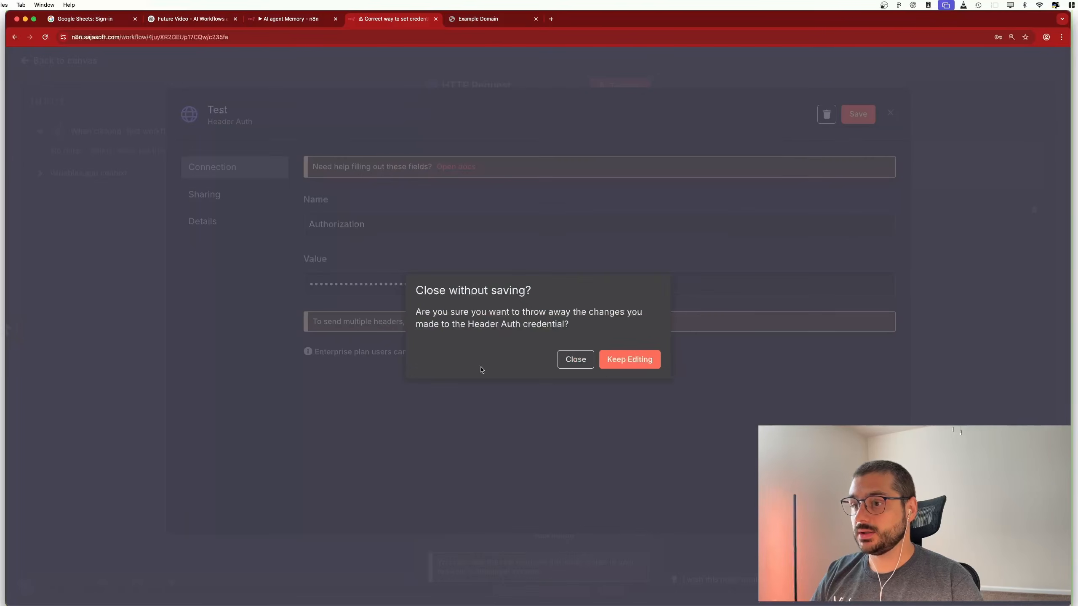
pyautogui.click(574, 360)
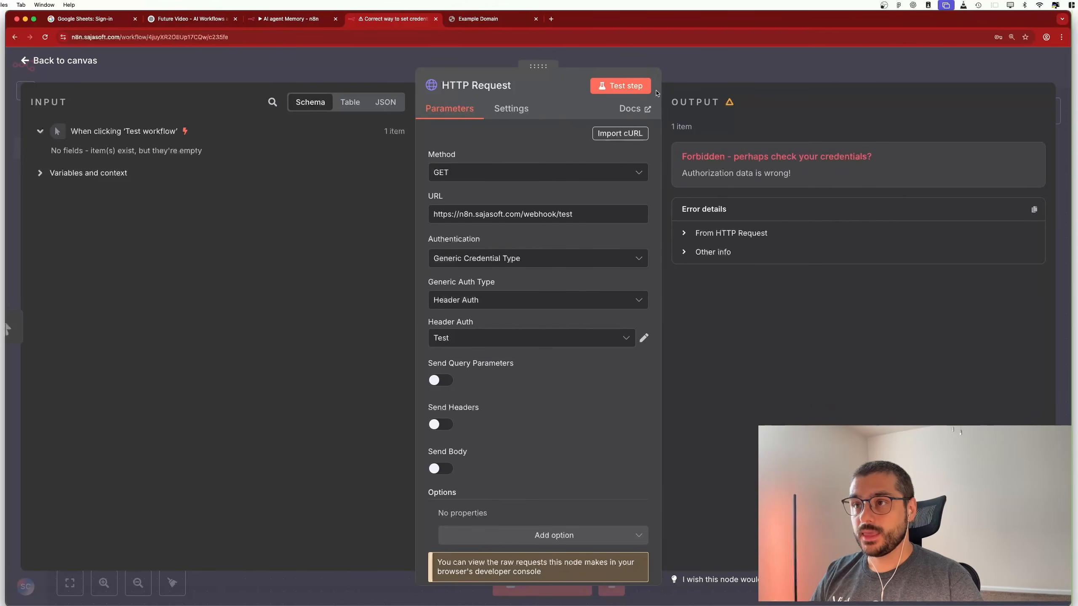
pyautogui.click(85, 61)
pyautogui.click(535, 306)
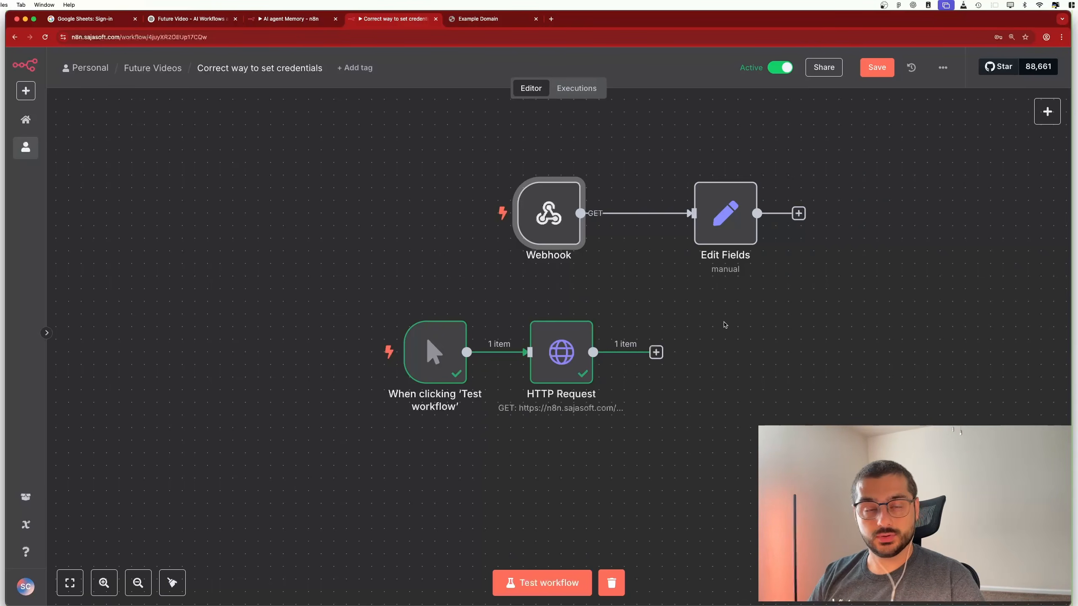
# Confirm the HTTP Request node finished successfully, returning 1 item
pyautogui.moveTo(572, 352)
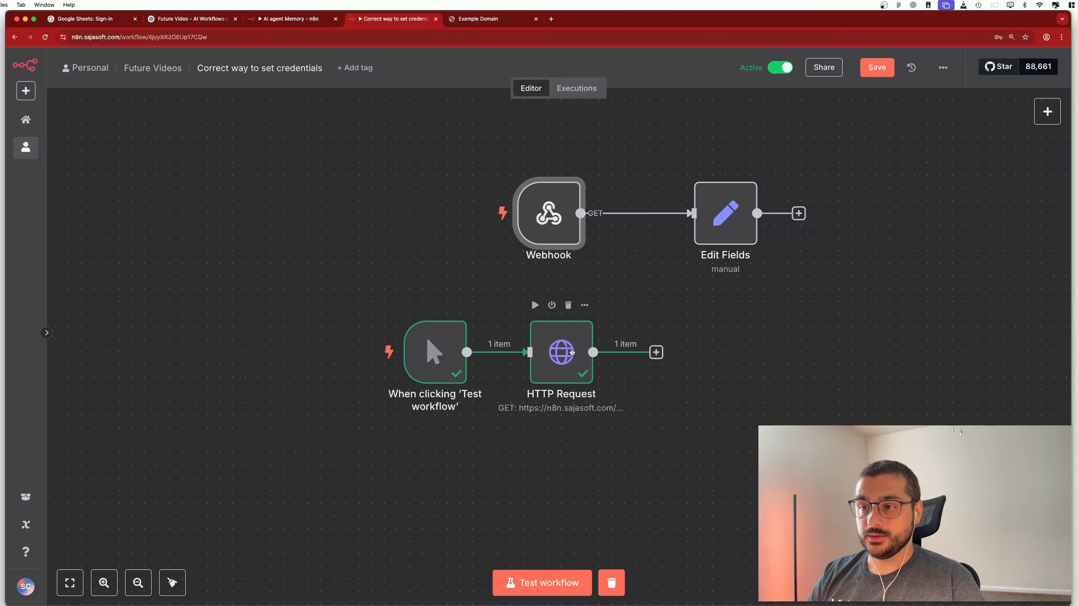
pyautogui.moveTo(552, 305)
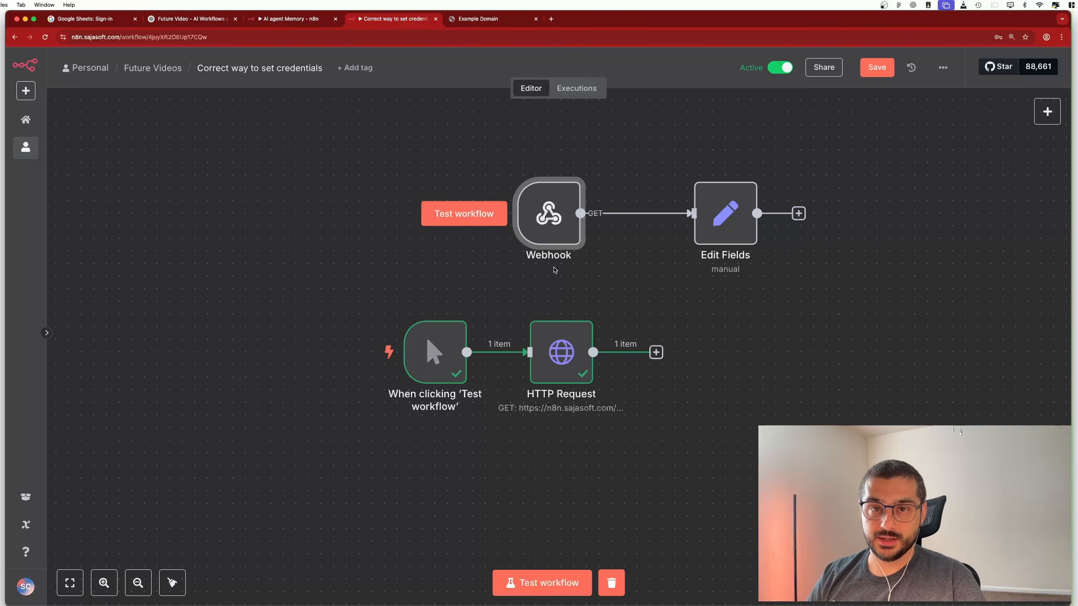
pyautogui.moveTo(555, 327)
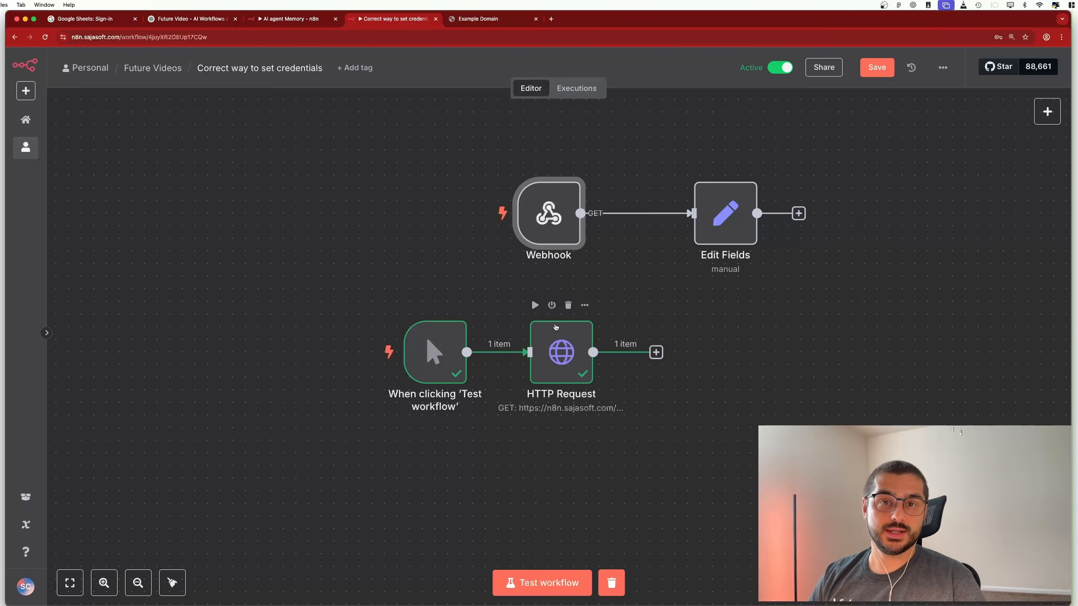